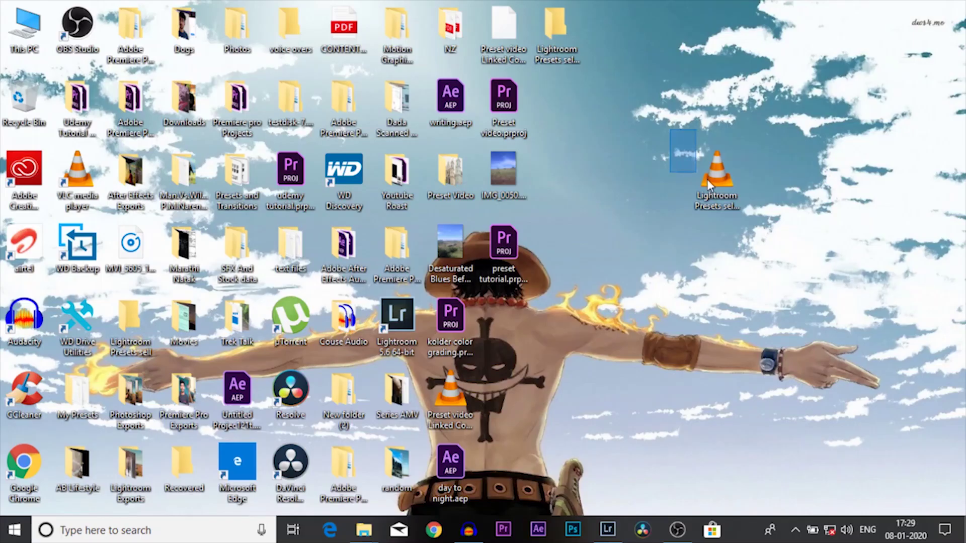
left_click_drag(707, 179, 717, 201)
key("F2")
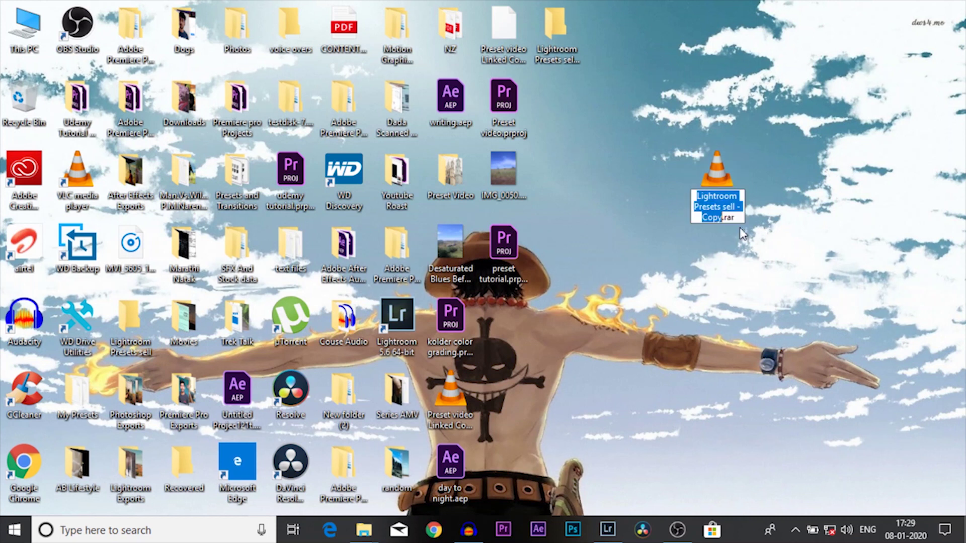
left_click(662, 201)
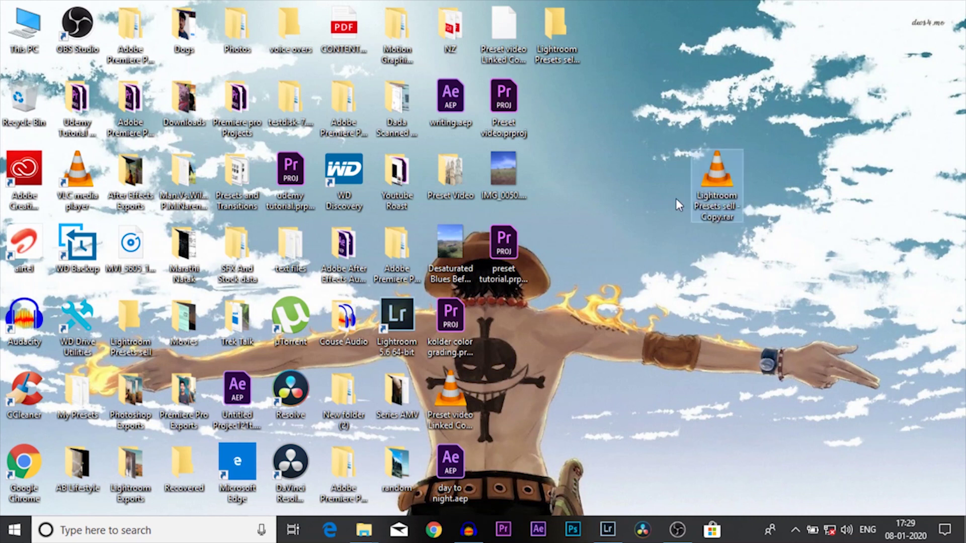
right_click(711, 174)
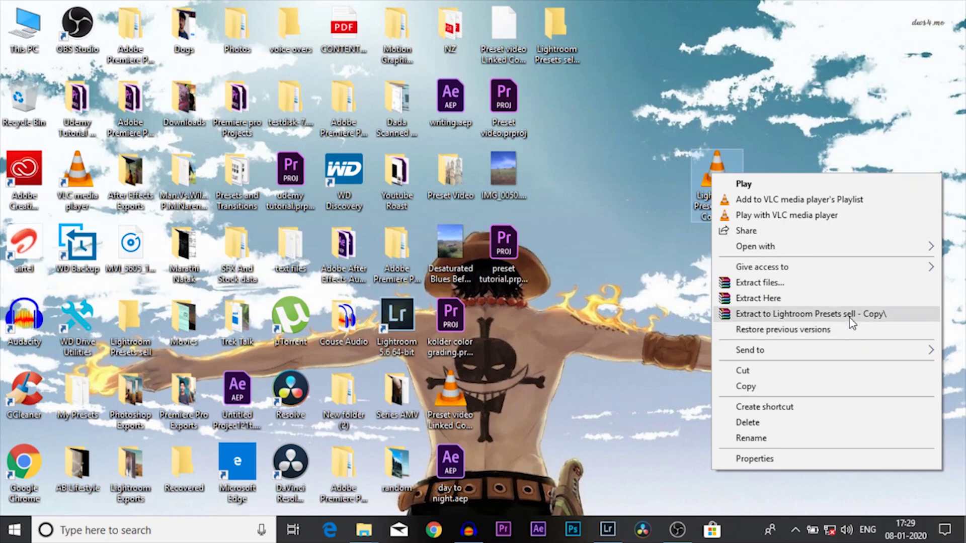
left_click(615, 123)
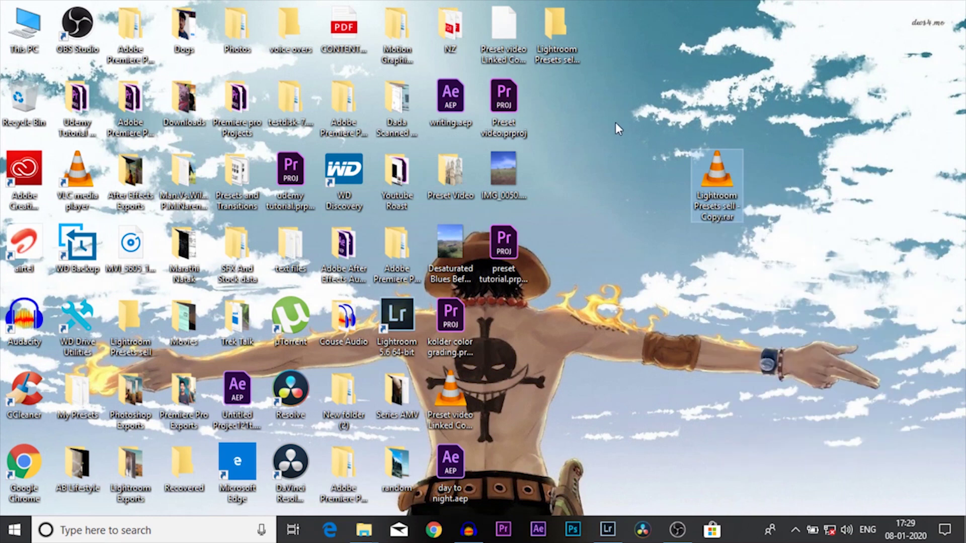
Step: Open the extracted Lightroom Presets sell - Copy folder and examine its preset folders, including the contents of Blue Harbour
double_click(551, 38)
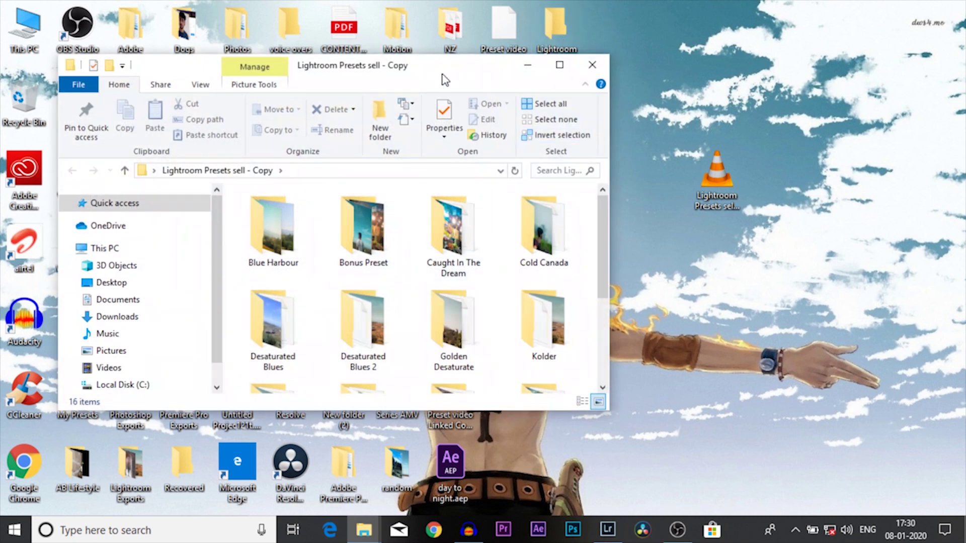
left_click_drag(449, 64, 604, 49)
scroll(621, 211, "down", 2)
scroll(482, 173, "up", 2)
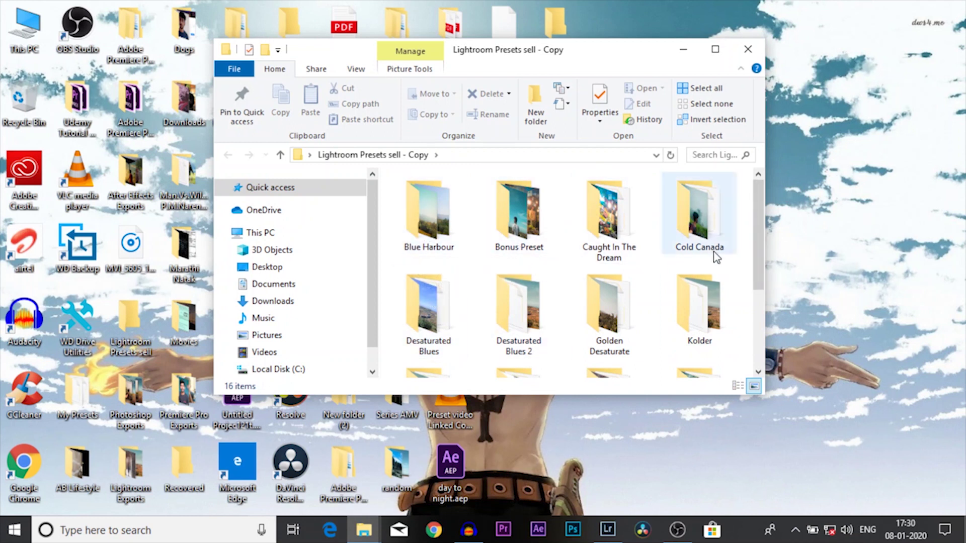
double_click(397, 229)
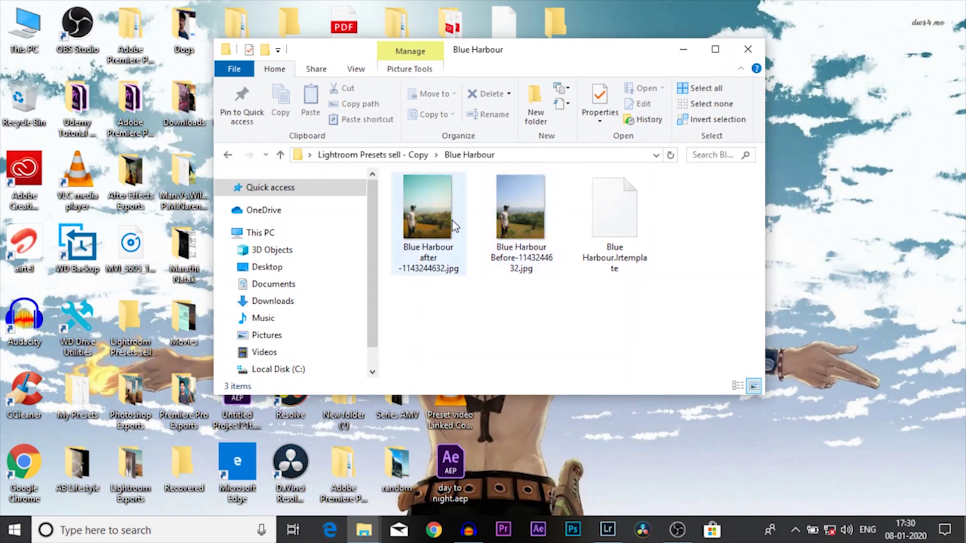
left_click(227, 155)
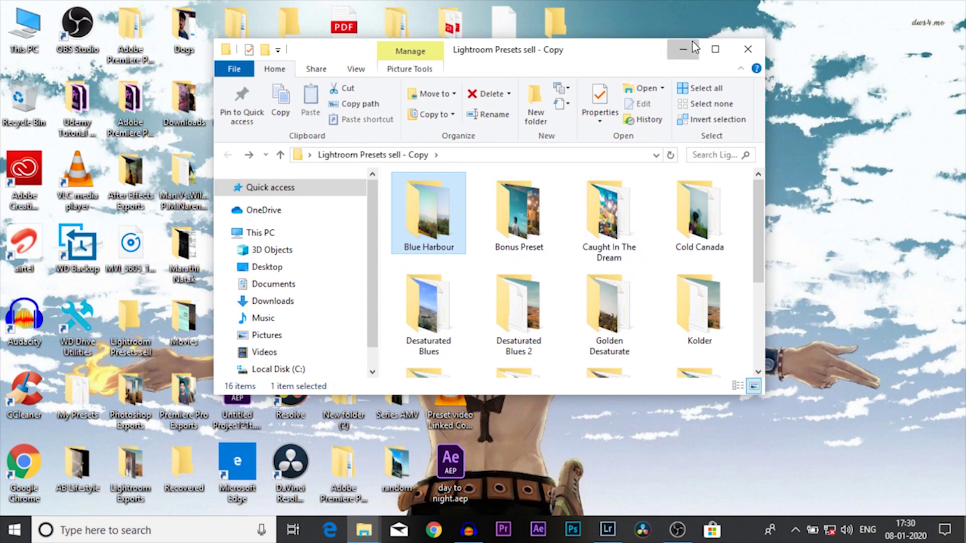
Step: Minimize the presets folder, switch to Lightroom and look through the User Presets in the Develop module
left_click(692, 42)
left_click(607, 528)
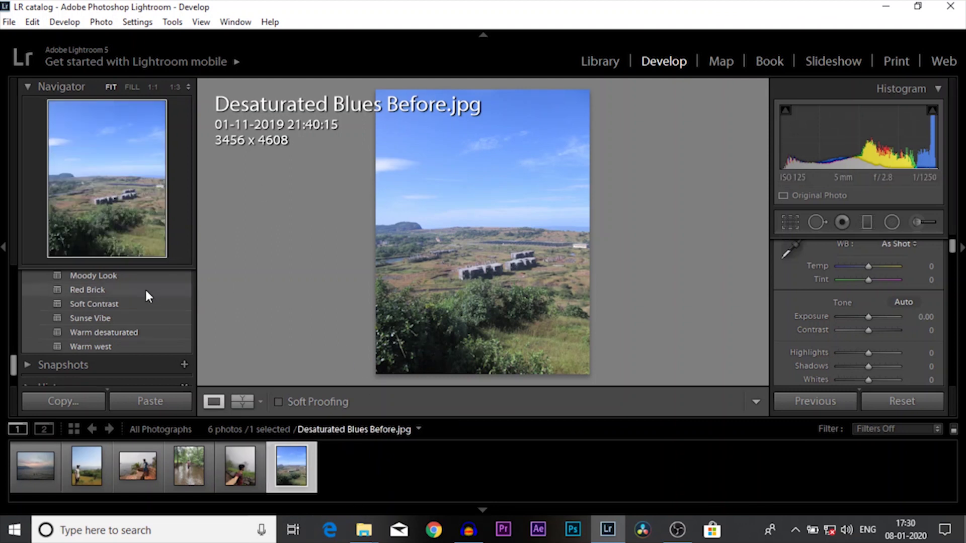
scroll(145, 292, "up", 5)
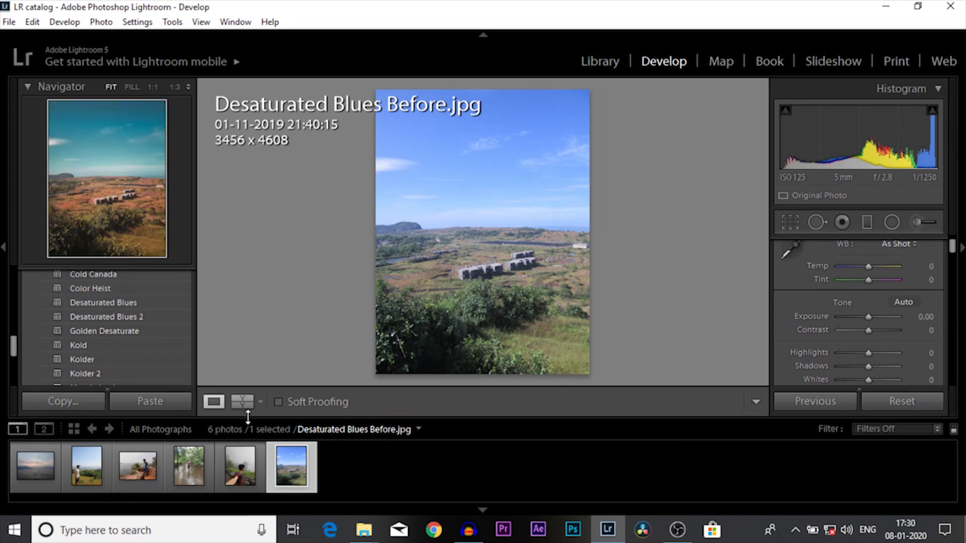
scroll(99, 316, "up", 3)
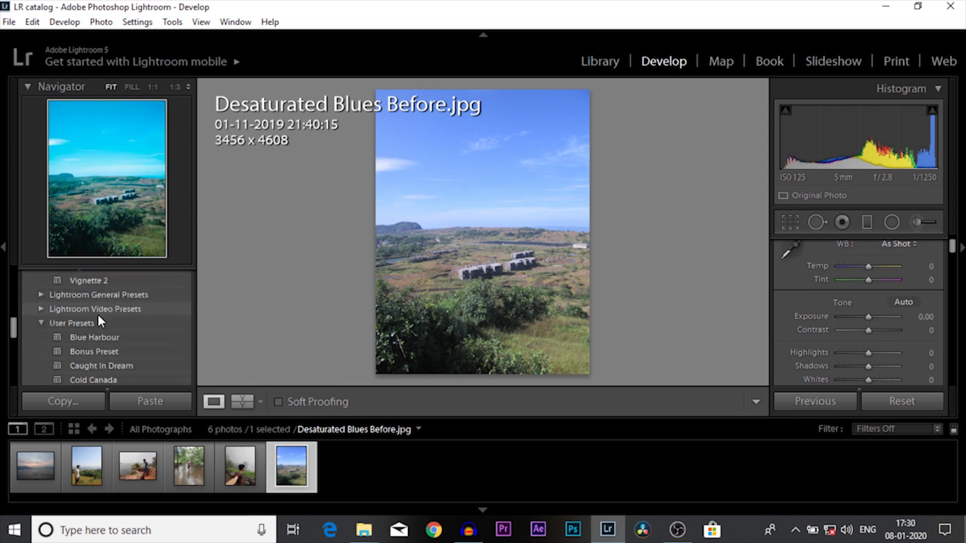
scroll(36, 302, "up", 1)
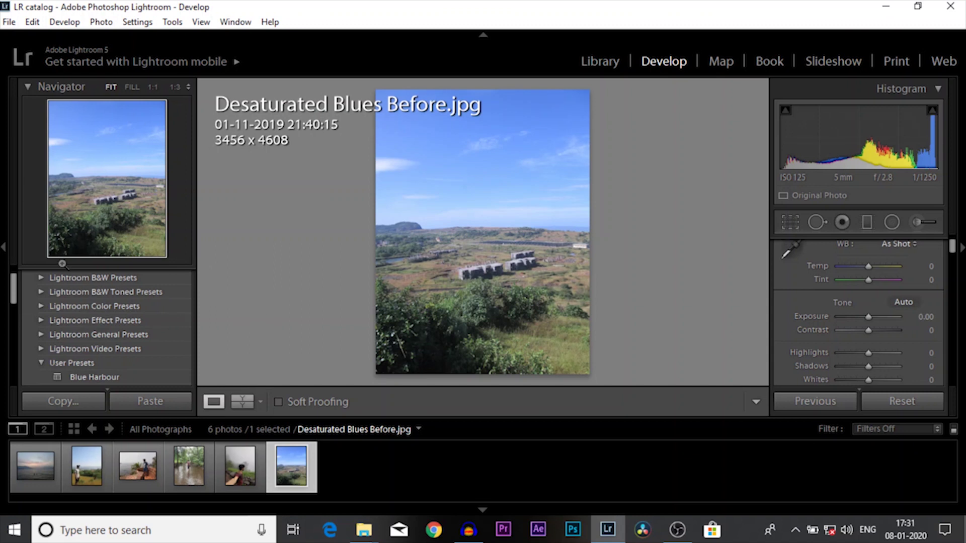
Step: Import Blue Harbour.lrtemplate from the Blue Harbour folder inside Lightroom Presets sell into User Presets
right_click(88, 362)
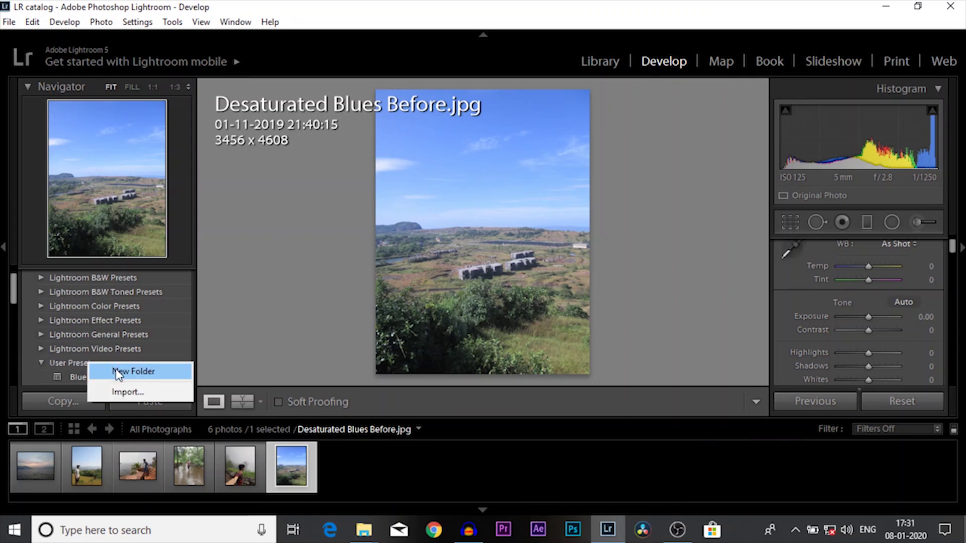
left_click(113, 396)
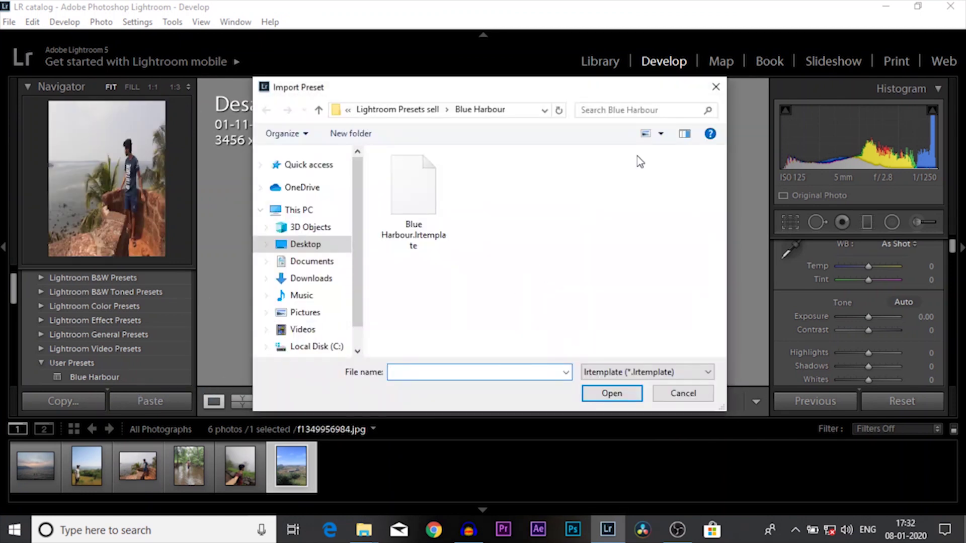
left_click(320, 111)
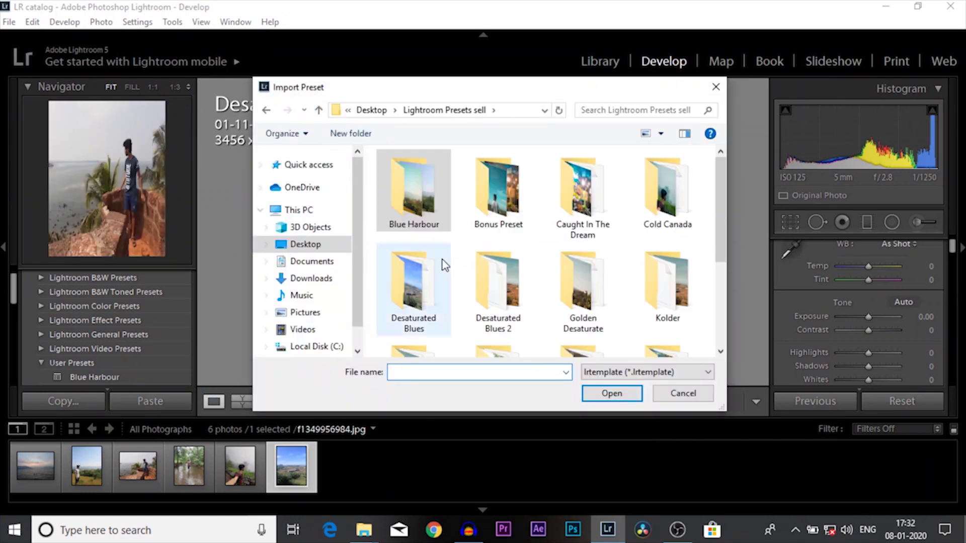
double_click(446, 209)
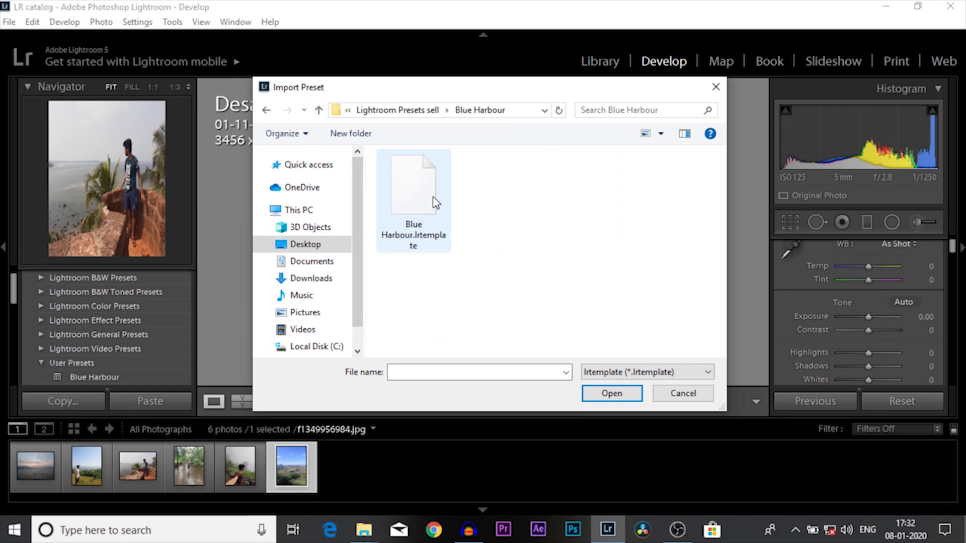
left_click(426, 234)
double_click(412, 213)
Step: Apply the duplicate Blue Harbour 2 preset to the Desaturated Blues Before photo and delete that preset from User Presets
left_click(106, 358)
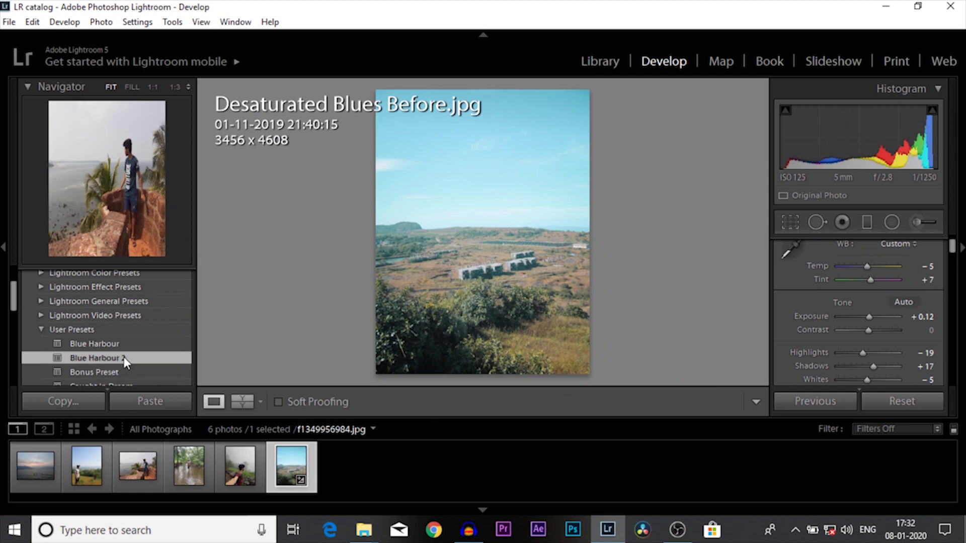
right_click(100, 358)
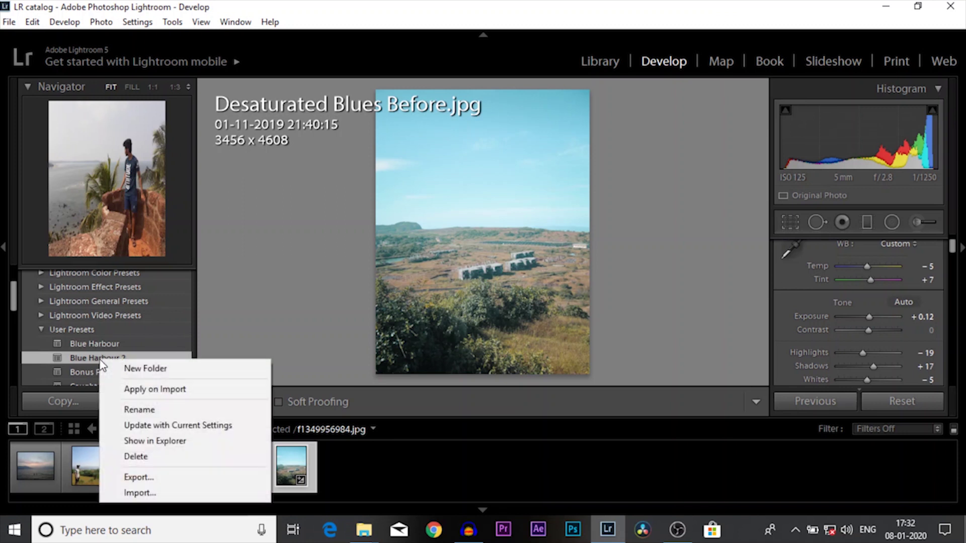
left_click(146, 463)
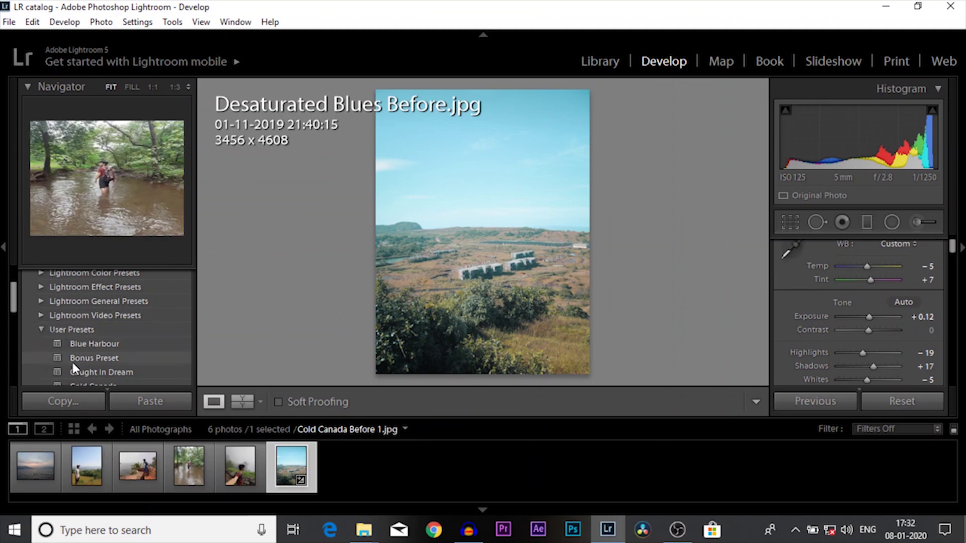
Step: Try the Color Heist, Desaturated Blues 2 and Golden Desaturate presets on the Desaturated Blues Before photo
scroll(73, 375, "down", 3)
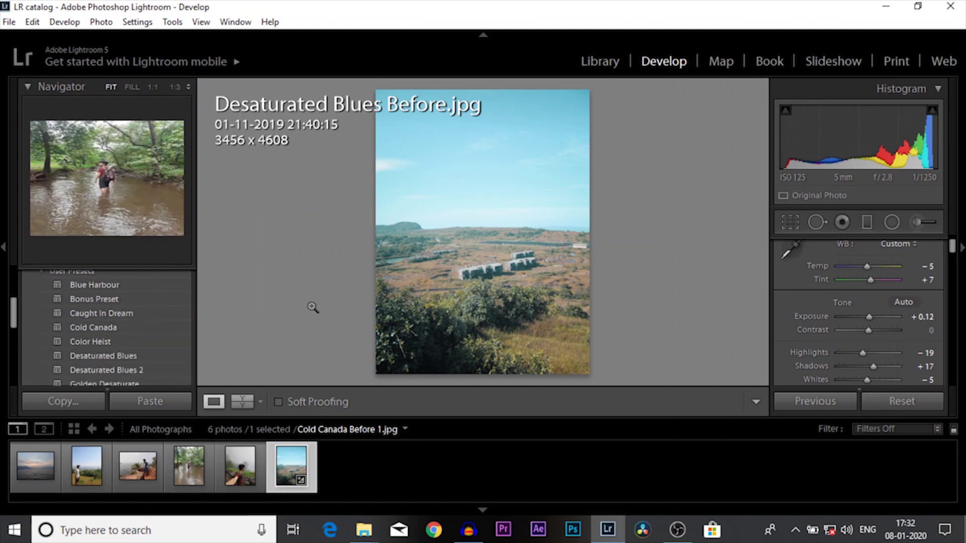
left_click(92, 341)
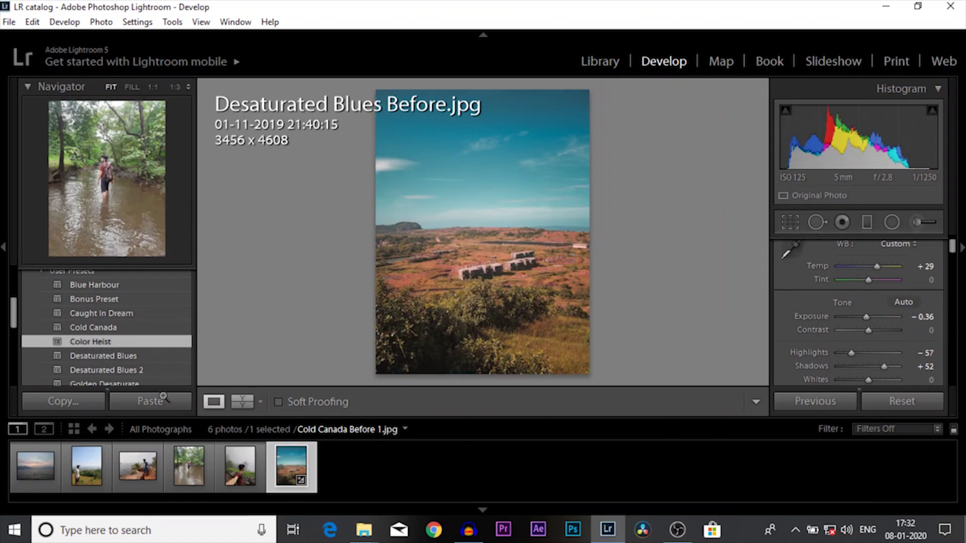
left_click(94, 374)
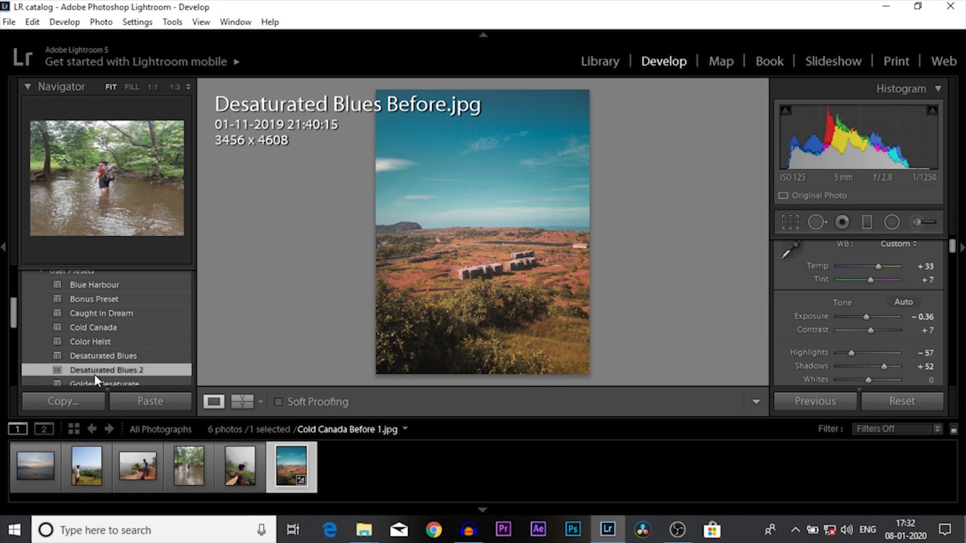
scroll(88, 367, "down", 2)
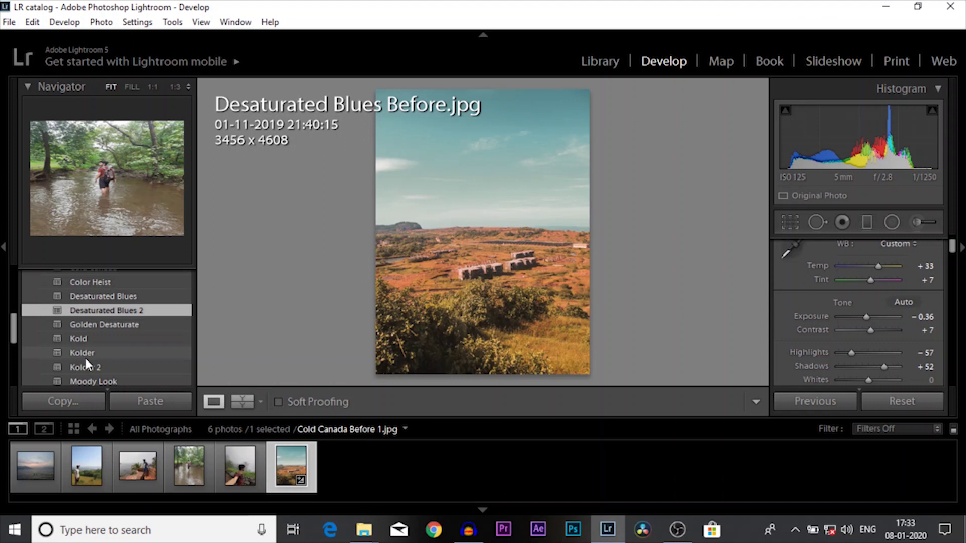
scroll(83, 355, "up", 1)
left_click(86, 355)
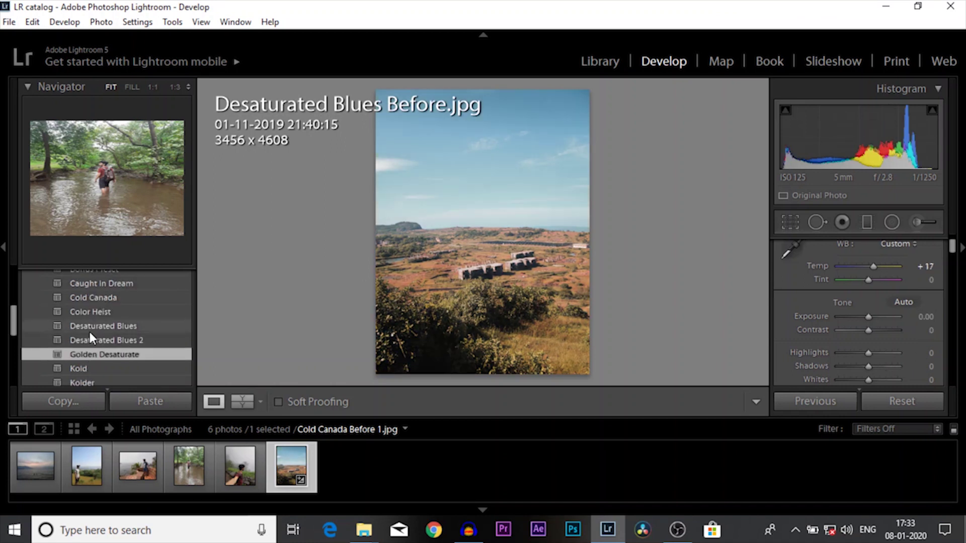
Step: Apply the Blue Harbour preset to the landscape photo and lower its Highlights to -100
scroll(88, 330, "up", 2)
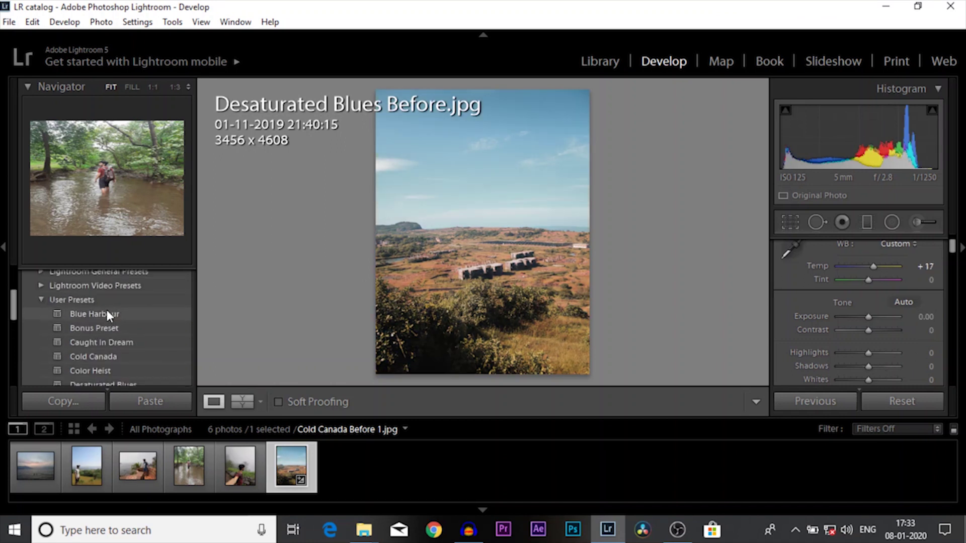
left_click(107, 313)
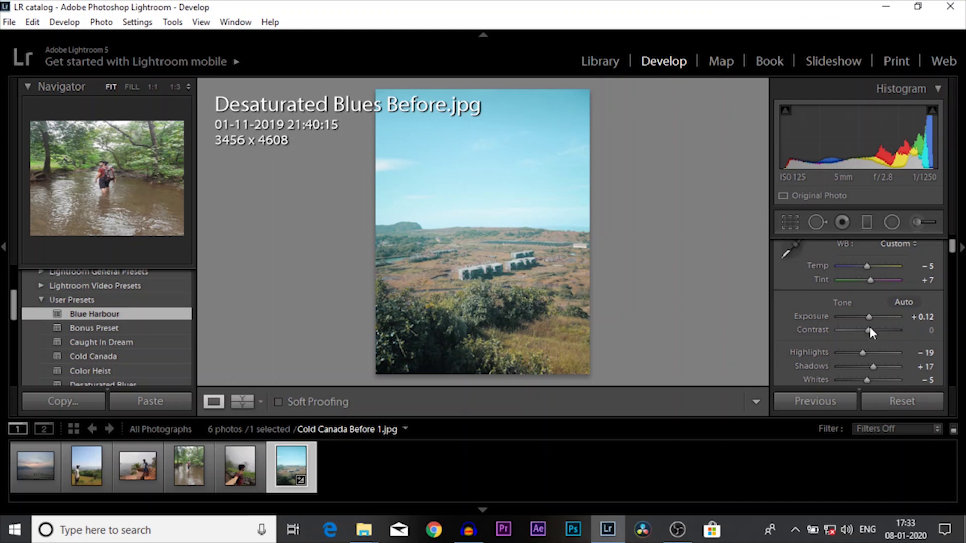
left_click_drag(838, 458, 725, 474)
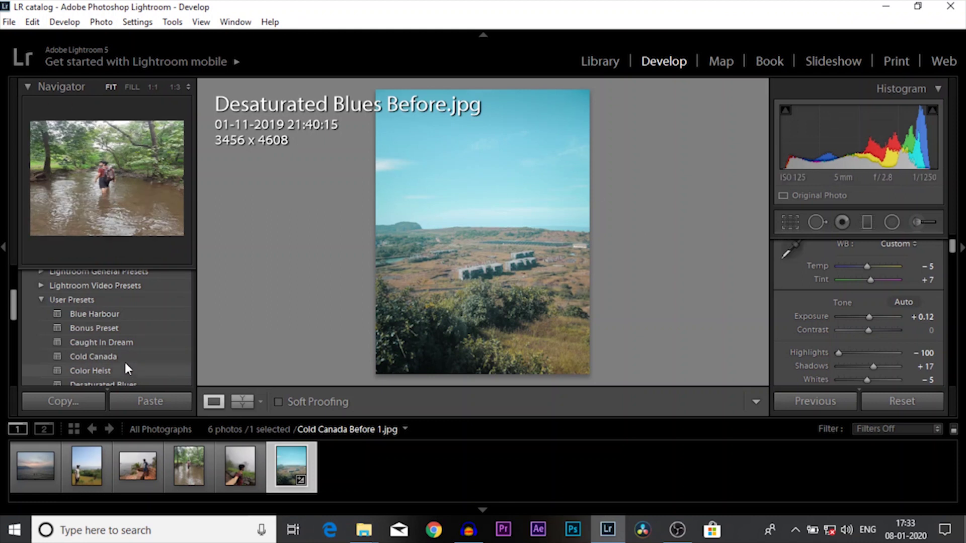
Step: Try the Bonus Preset and Caught In Dream looks on the landscape photo, settling on the Sunse Vibe preset
left_click(115, 332)
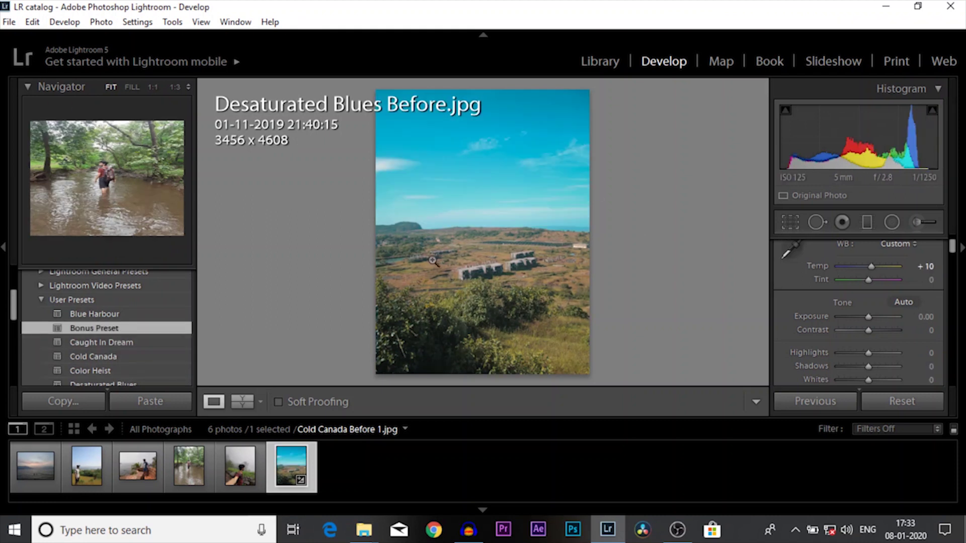
left_click(137, 342)
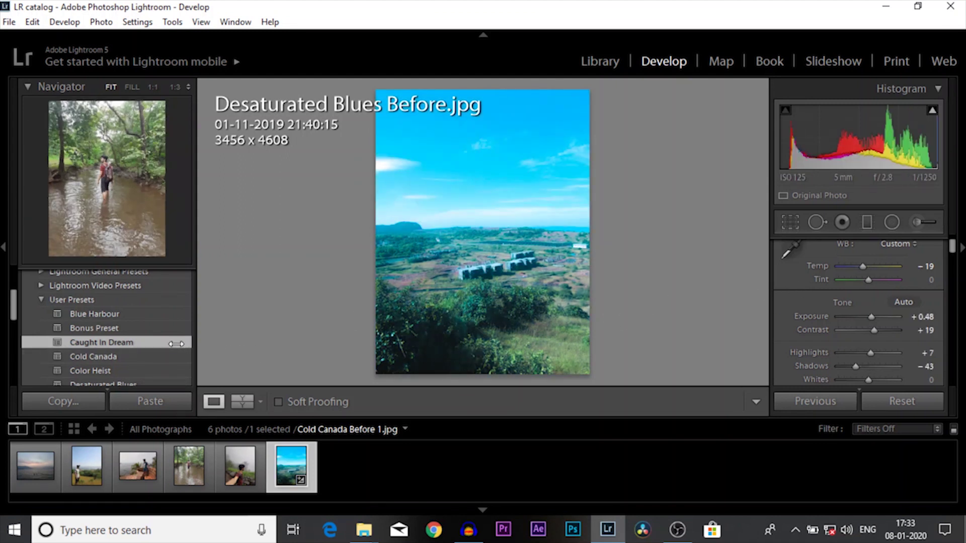
scroll(97, 374, "down", 5)
left_click(95, 377)
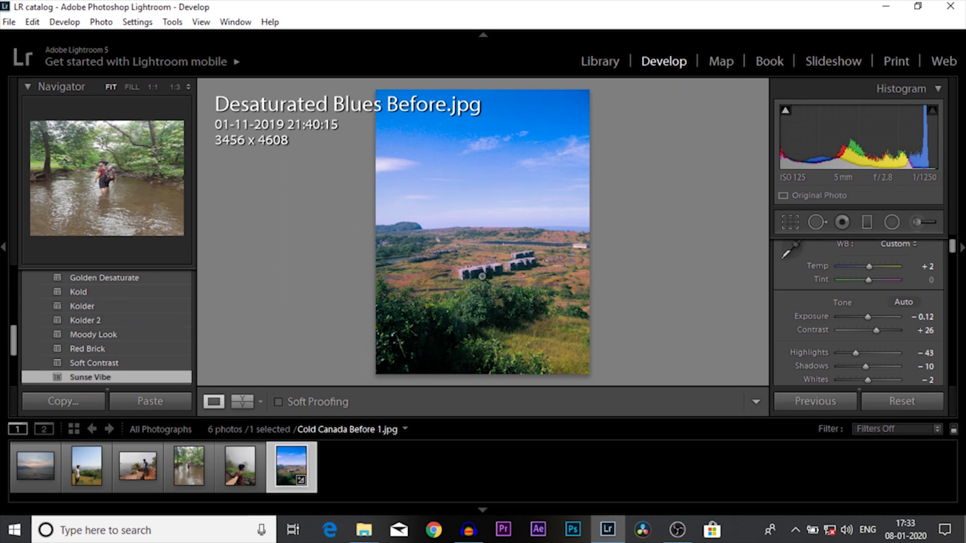
Step: Try the Golden Desaturate and Bonus Preset looks on the Cold Canada Before 2 photo
left_click(232, 457)
scroll(139, 318, "up", 1)
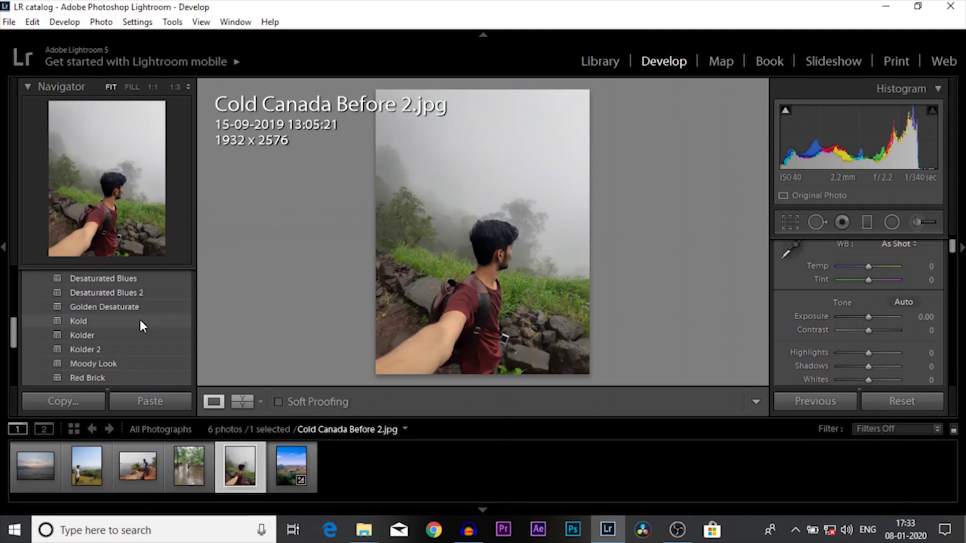
left_click(126, 308)
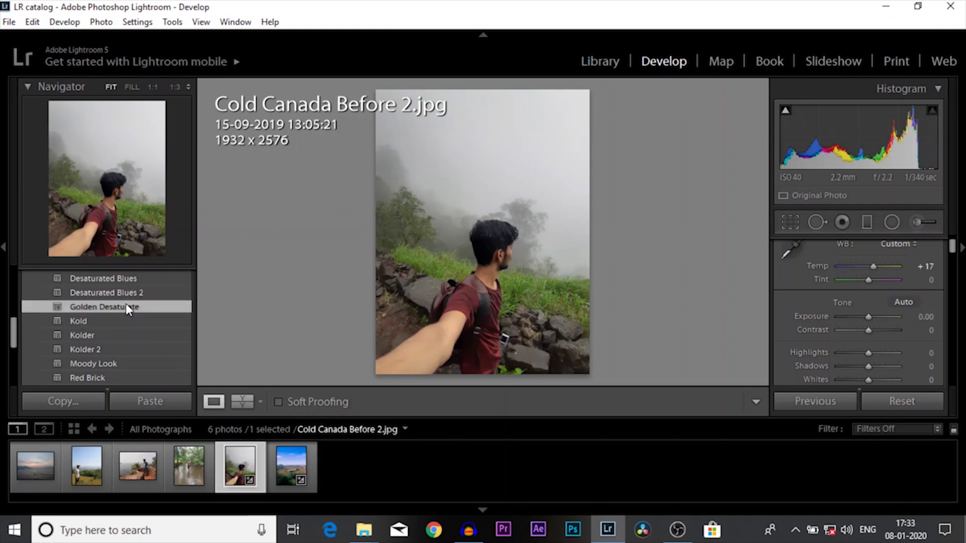
scroll(128, 309, "up", 2)
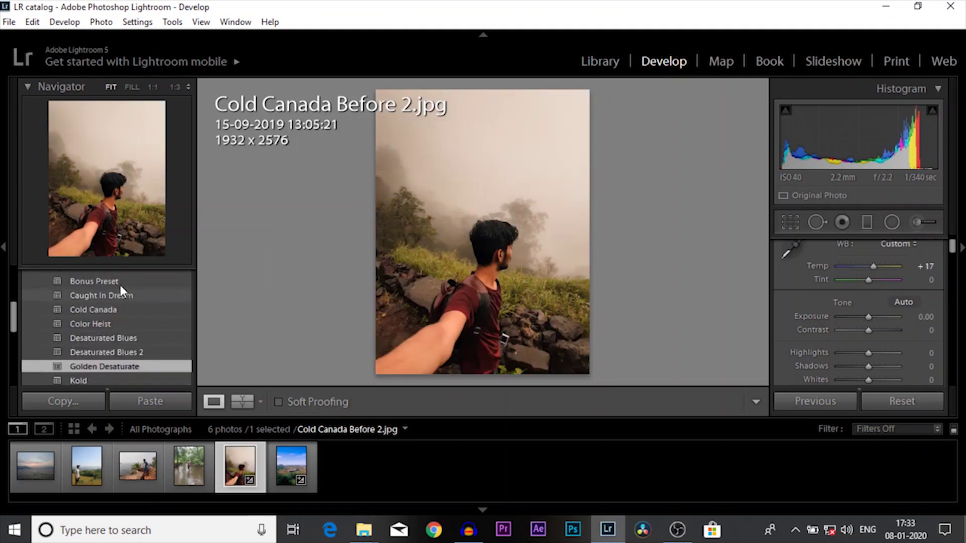
left_click(120, 281)
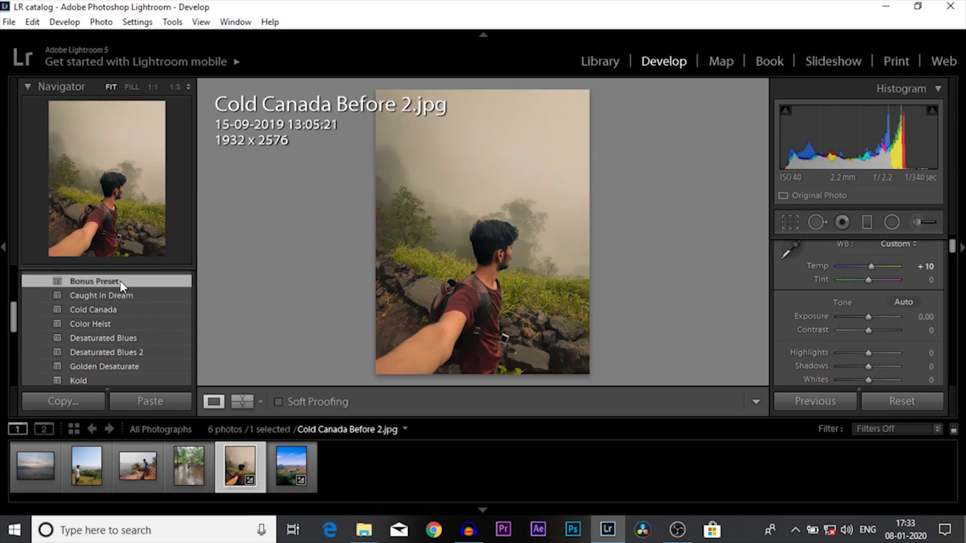
Step: Try the Warm desaturated, Sunse Vibe and Soft Contrast presets on the Cold Canada Before 2 photo
scroll(120, 311, "down", 5)
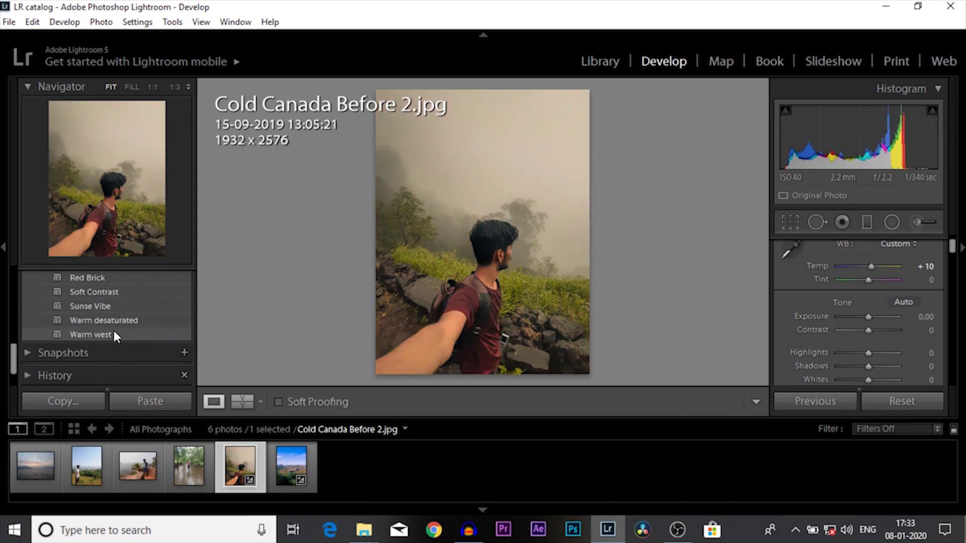
left_click(115, 321)
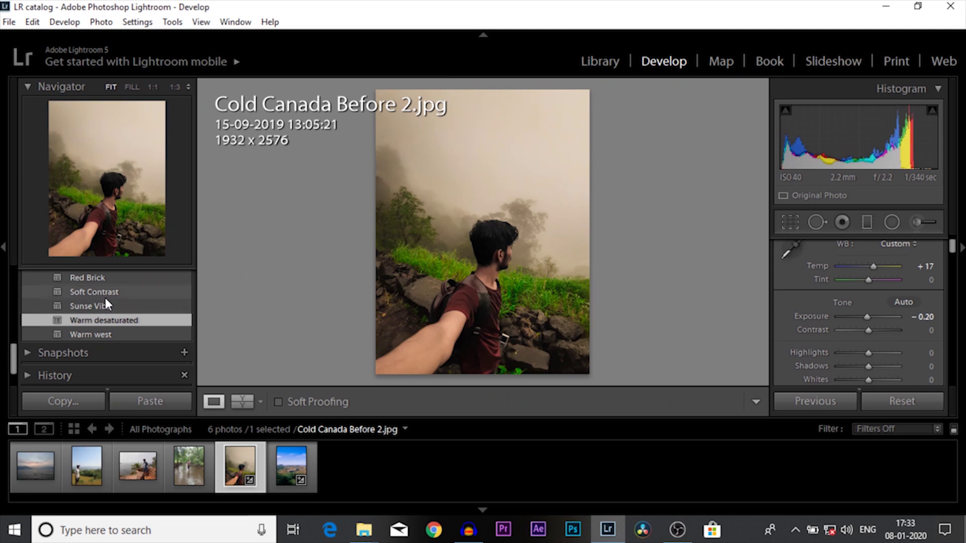
left_click(106, 307)
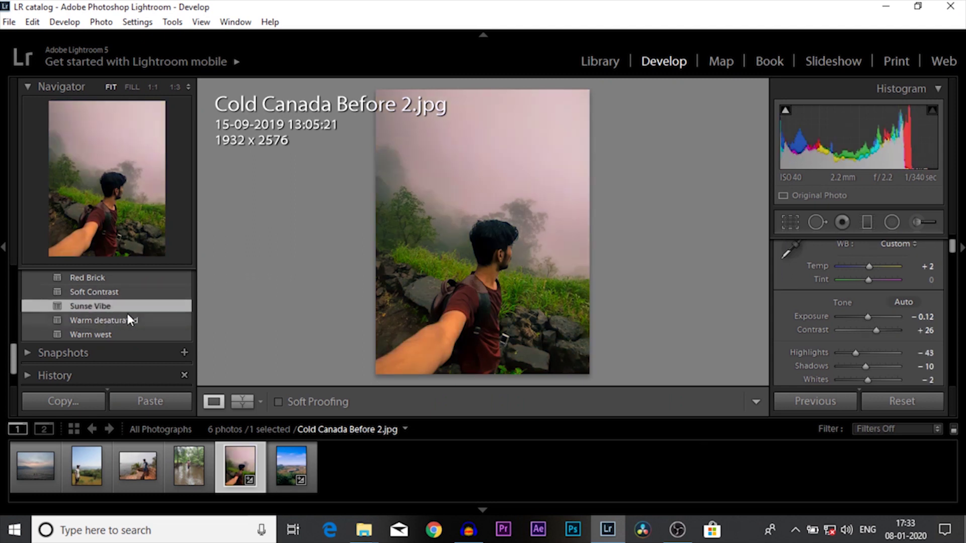
left_click(126, 292)
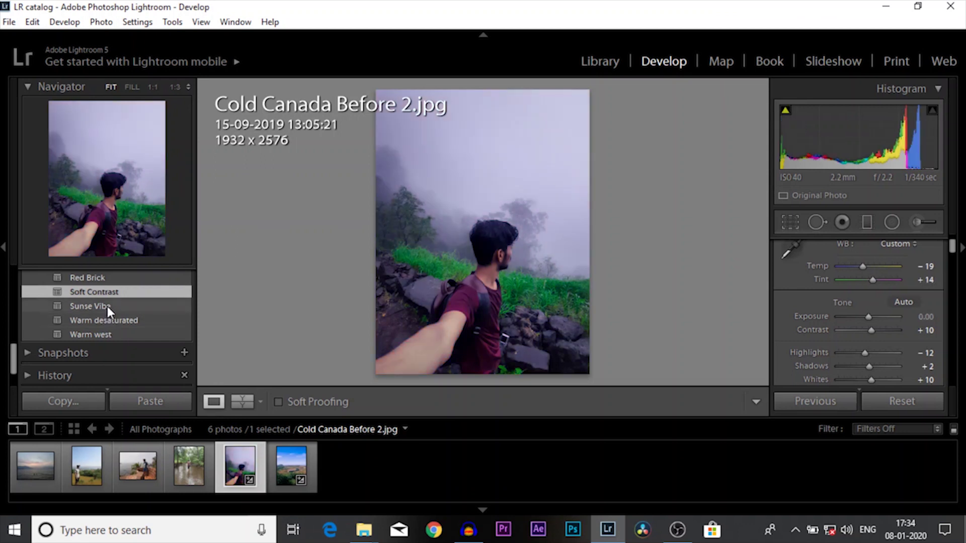
Step: Compare Red Brick with Soft Contrast on the Cold Canada Before 2 photo, and warm up the Soft Contrast version by raising its Temp
scroll(106, 304, "up", 2)
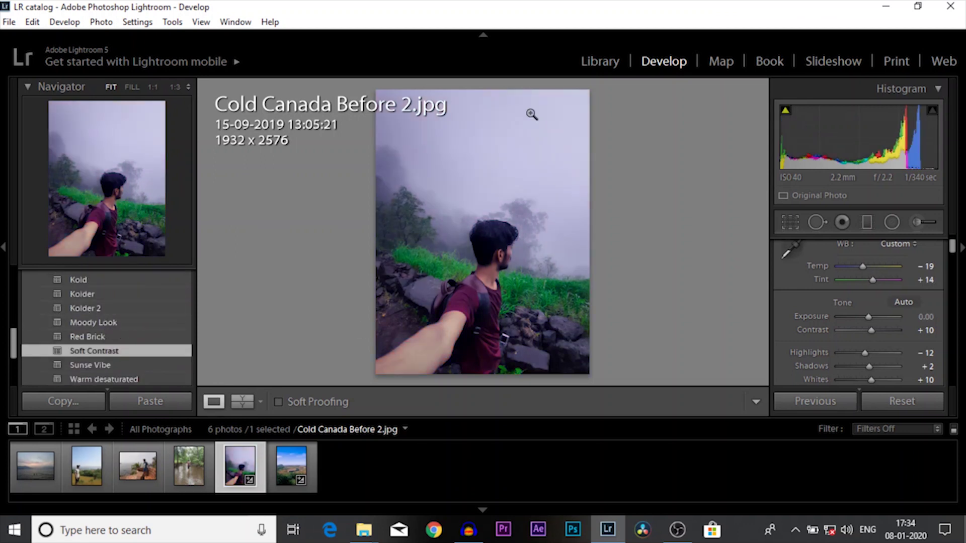
left_click(91, 336)
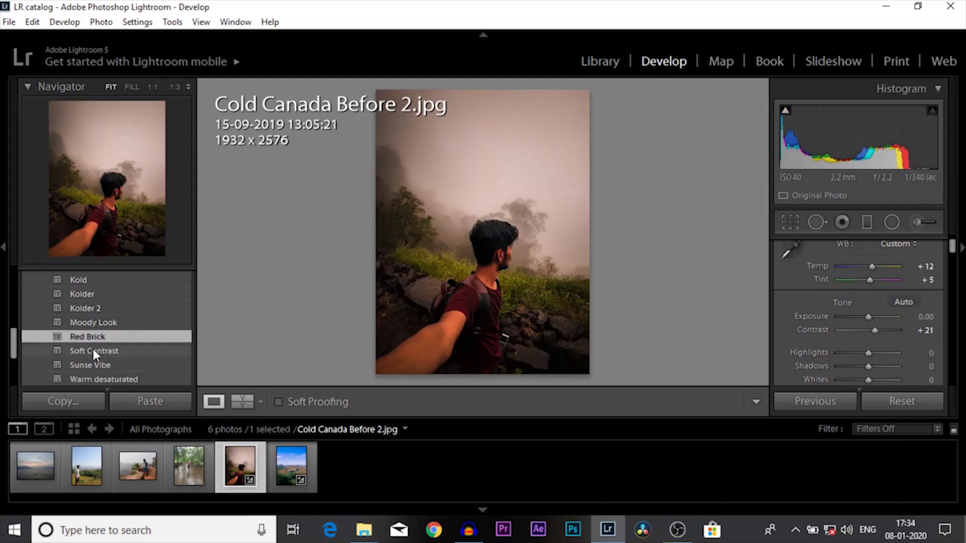
left_click(95, 348)
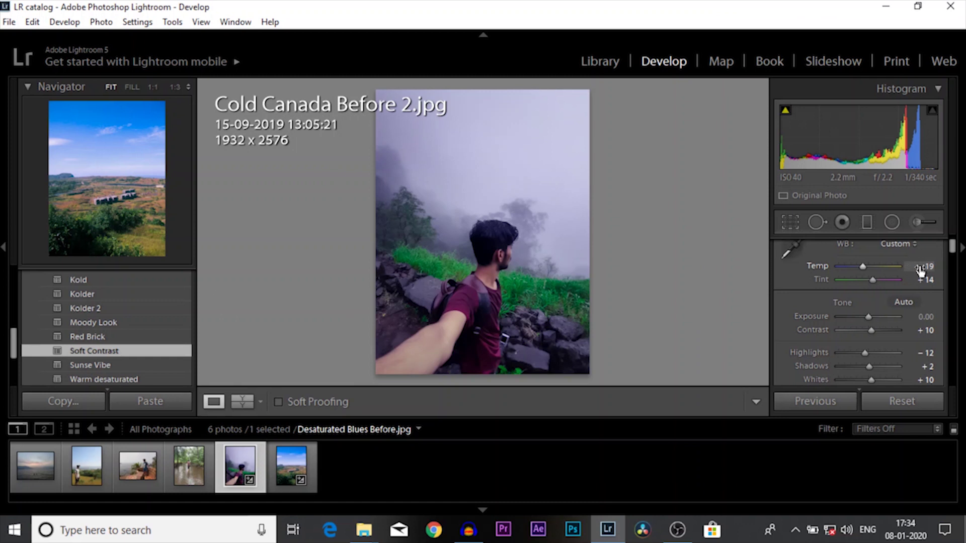
left_click_drag(862, 266, 870, 267)
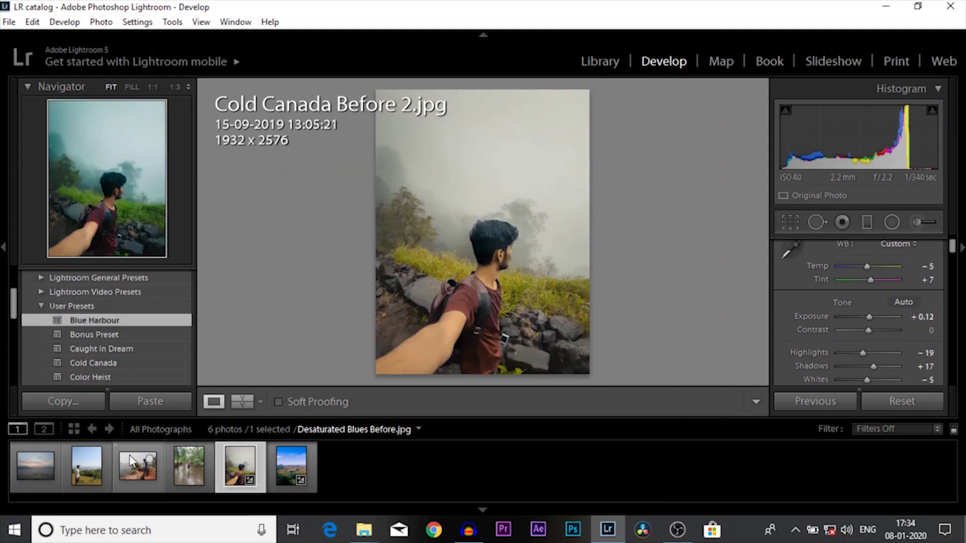
Step: Try the Blue Harbour preset on the Cold Canada Before 1 photo and replace it with Desaturated Blues 2
left_click(191, 481)
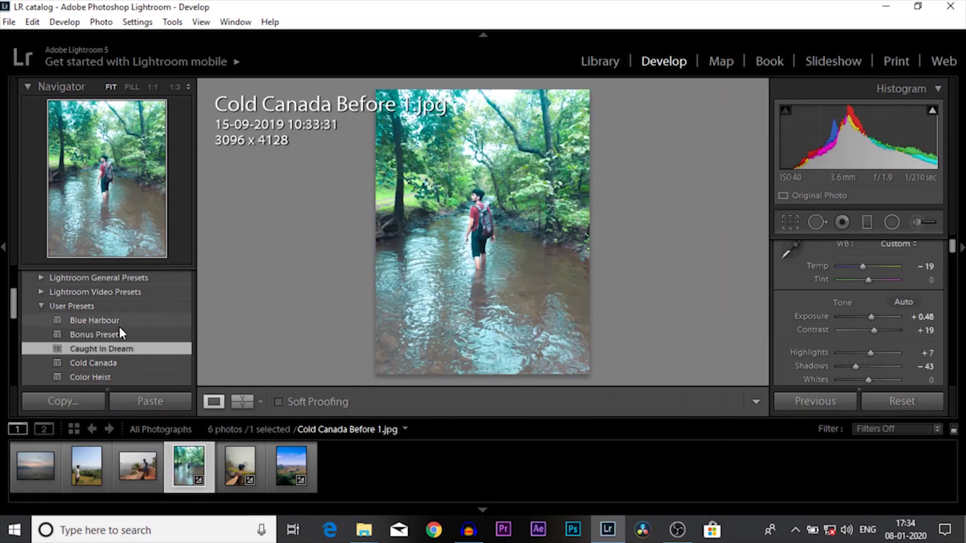
left_click(119, 321)
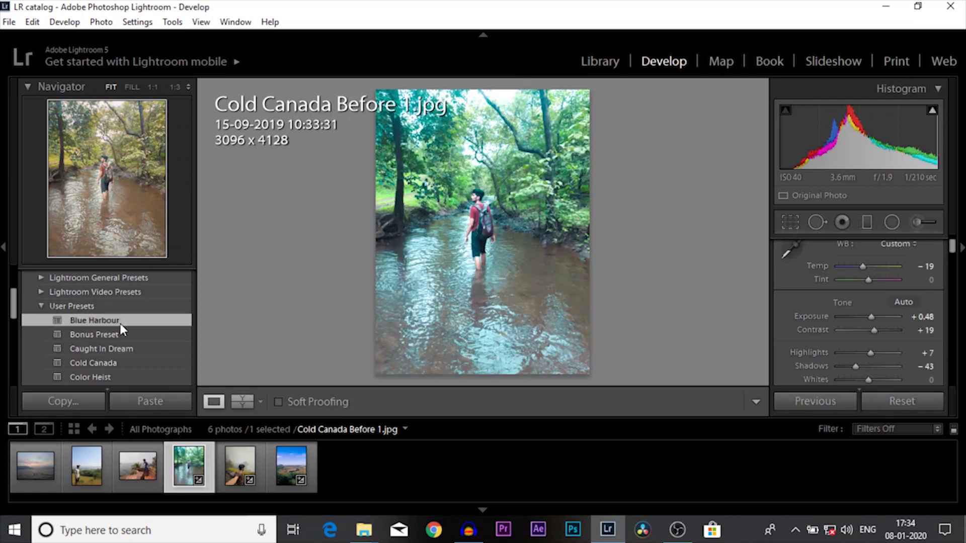
scroll(114, 352, "down", 2)
left_click(106, 346)
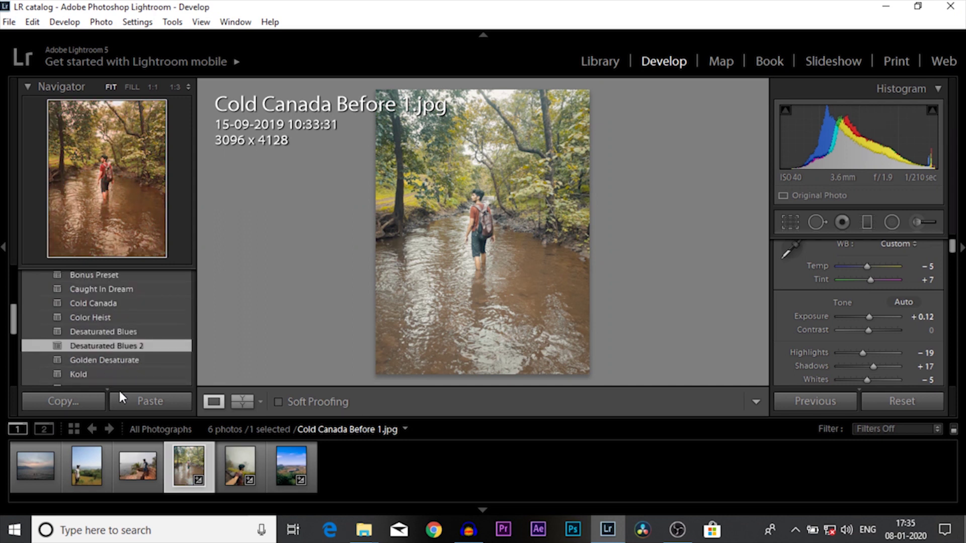
Step: Set the Cold Canada Before 1 photo's Temp to -2 and its Exposure to +0.48
scroll(69, 300, "down", 2)
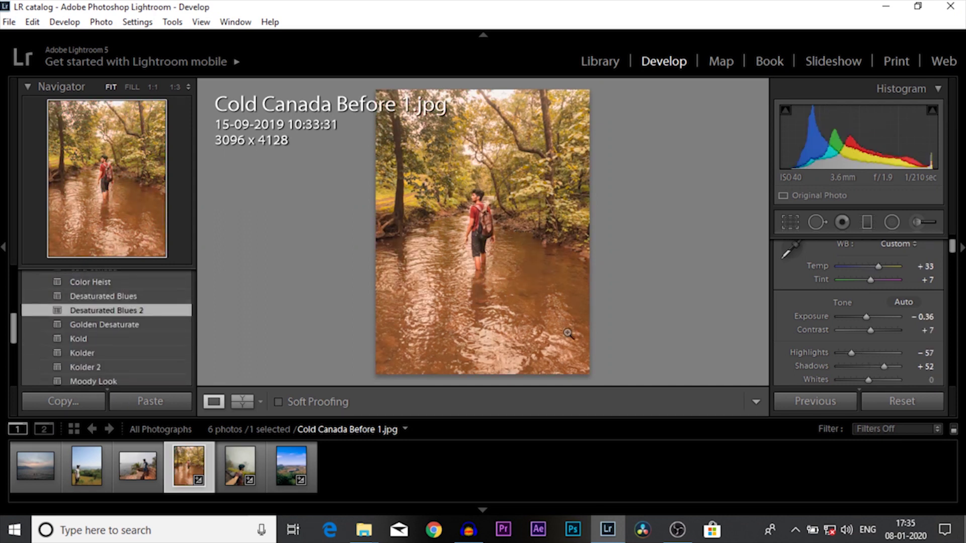
left_click_drag(879, 266, 868, 266)
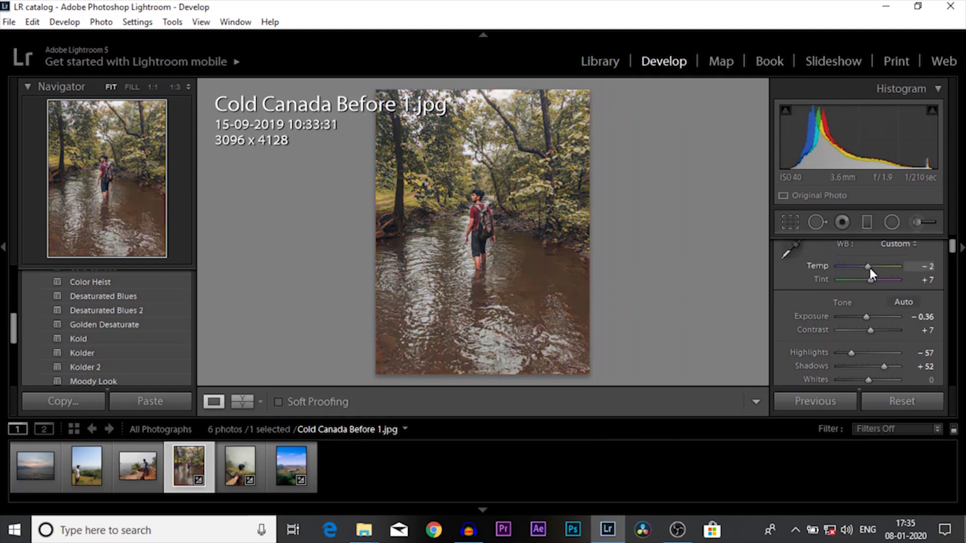
left_click_drag(865, 315, 871, 319)
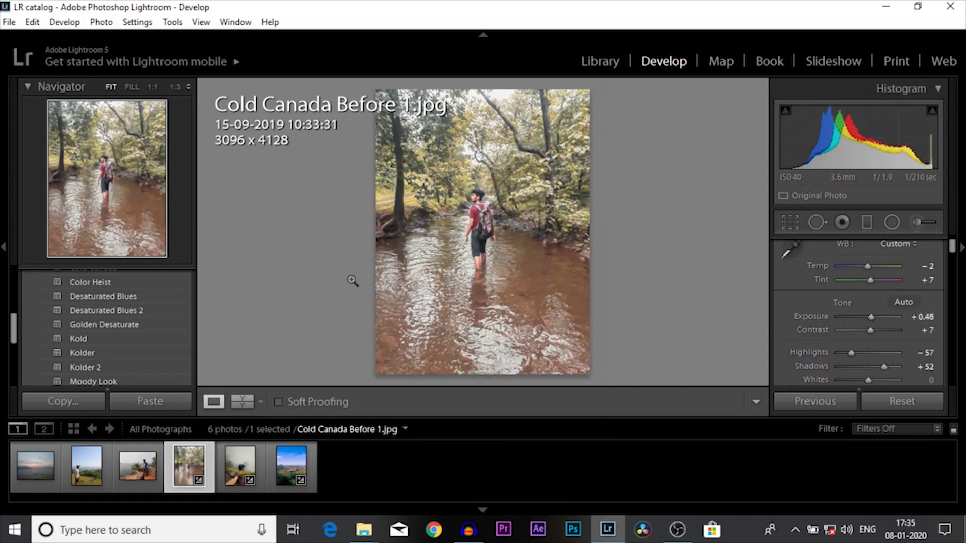
Step: Try the Warm desaturated preset on the f1349956984.jpg photo, settling on the Warm west preset
left_click(126, 480)
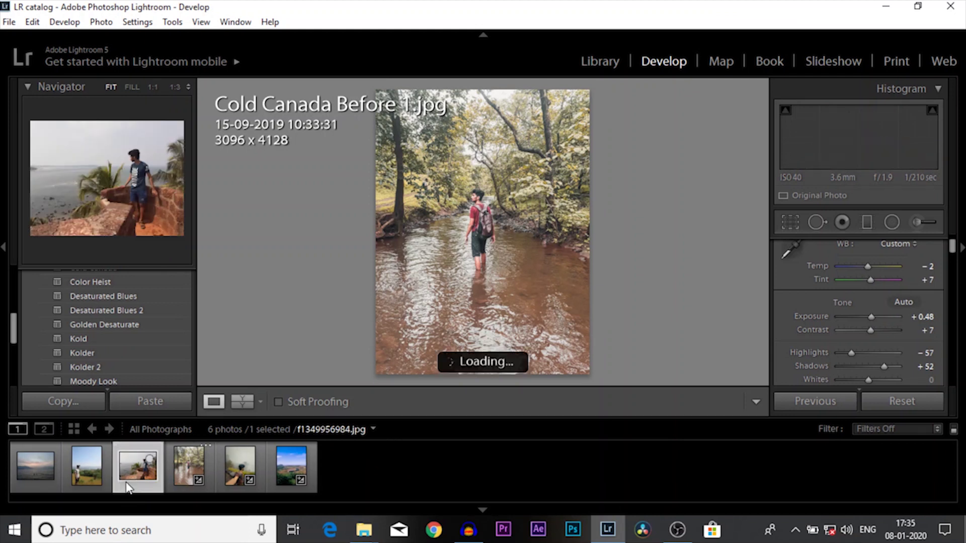
scroll(89, 351, "down", 4)
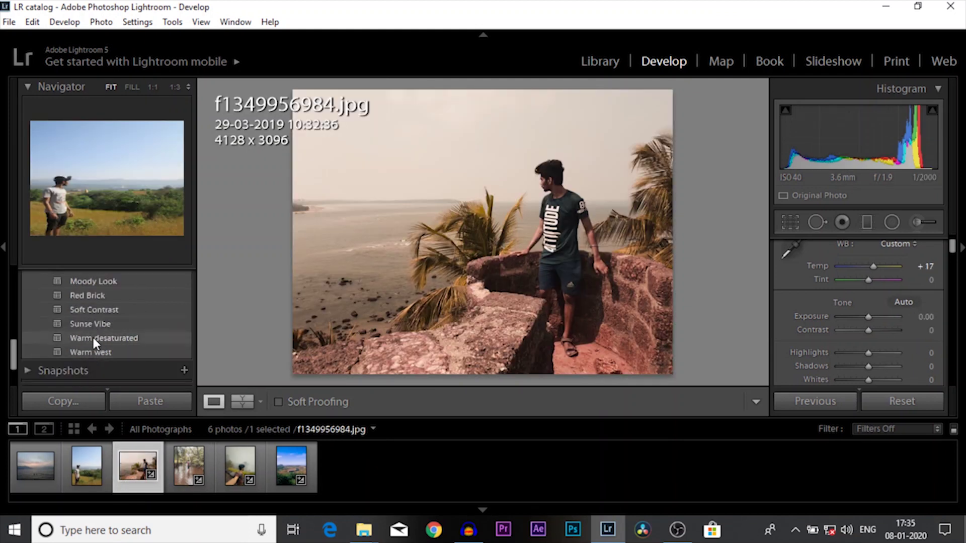
left_click(93, 337)
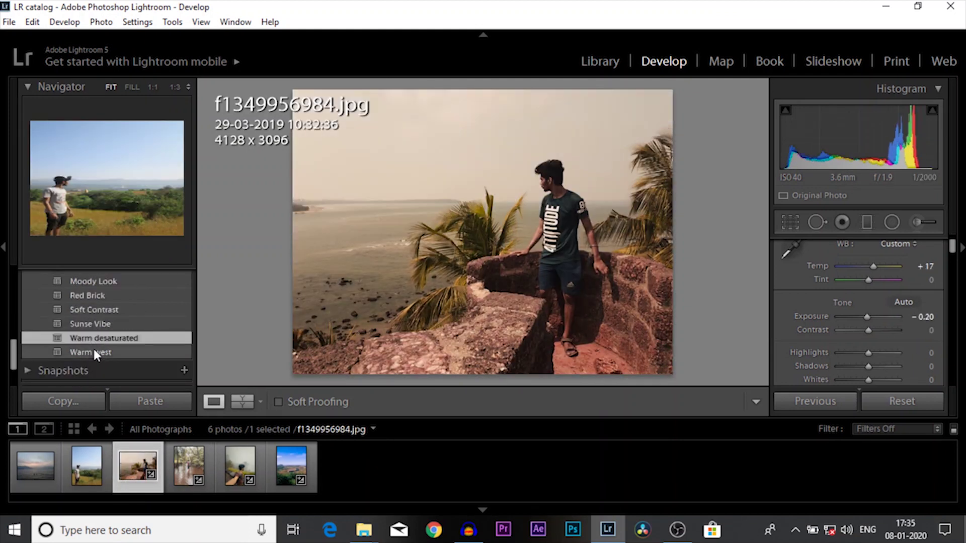
left_click(94, 352)
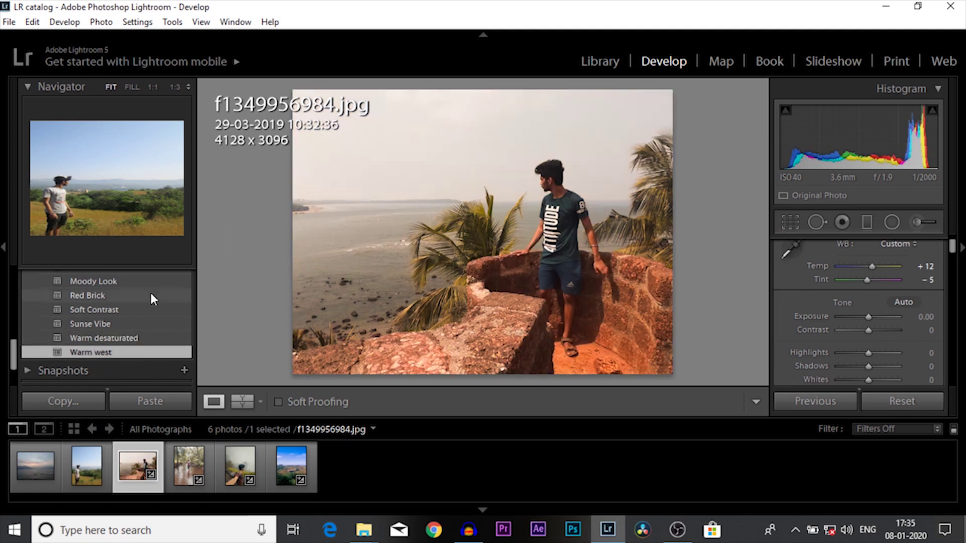
Step: Try the Red Brick, Kold and Golden Desaturate presets on the Blue Harbour Before photo, settling on Cold Canada
left_click(77, 471)
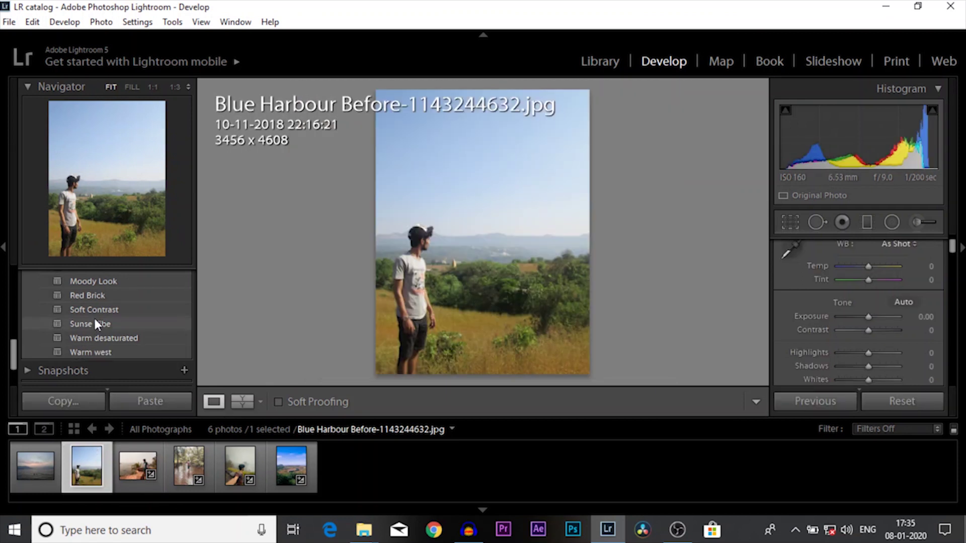
left_click(91, 290)
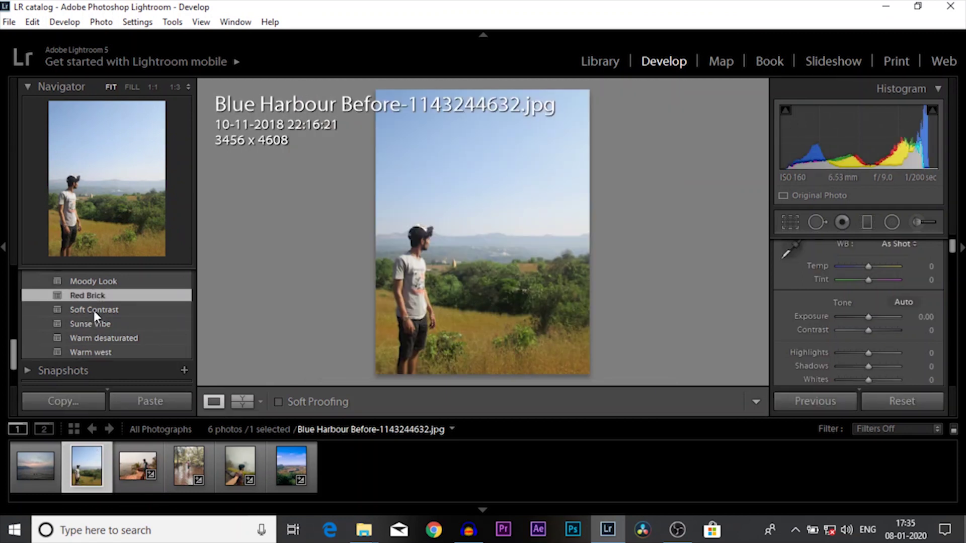
scroll(101, 302, "up", 1)
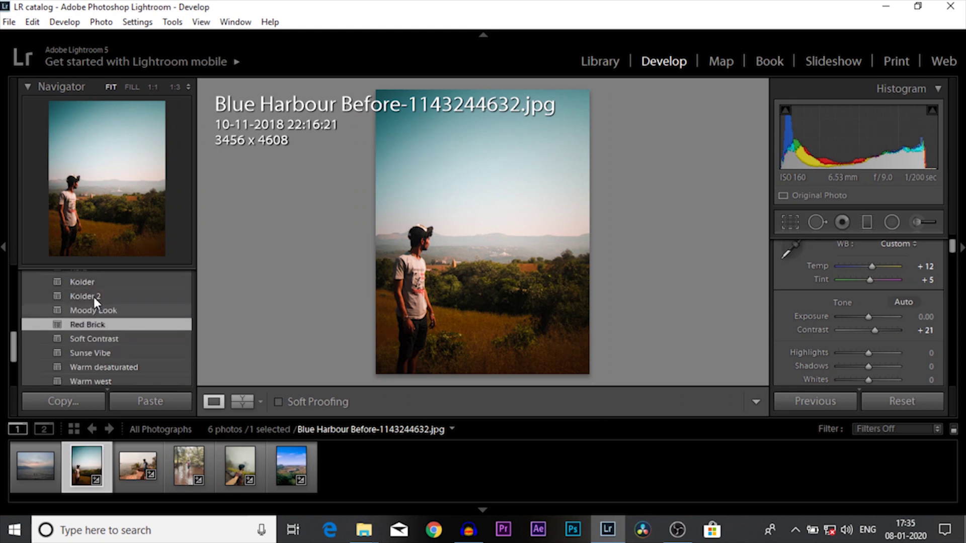
scroll(92, 290, "up", 1)
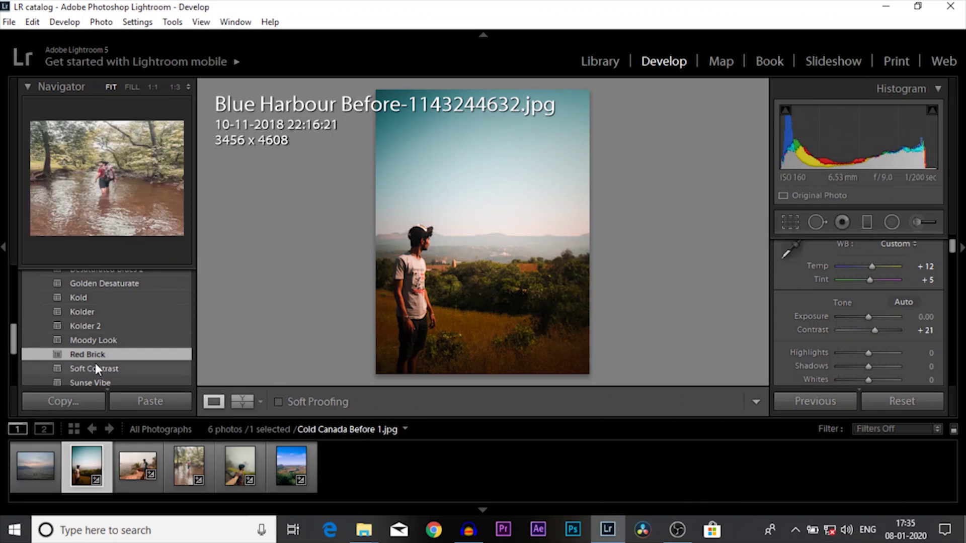
left_click(94, 299)
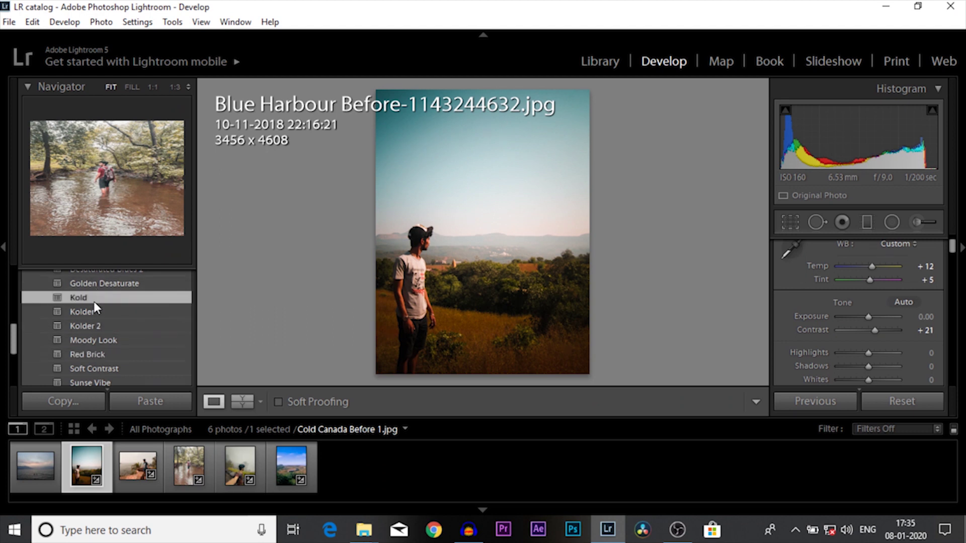
scroll(101, 322, "up", 2)
left_click(102, 342)
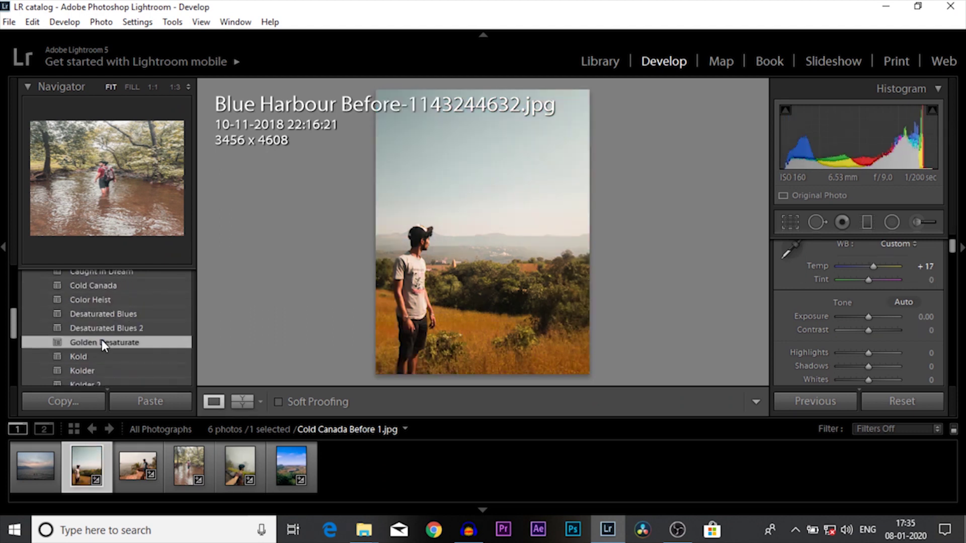
scroll(102, 339, "up", 2)
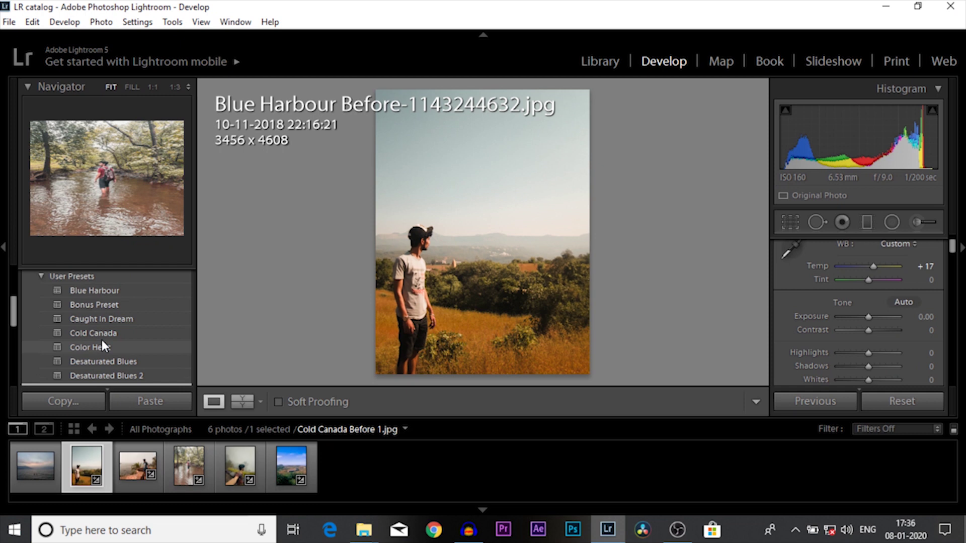
left_click(102, 333)
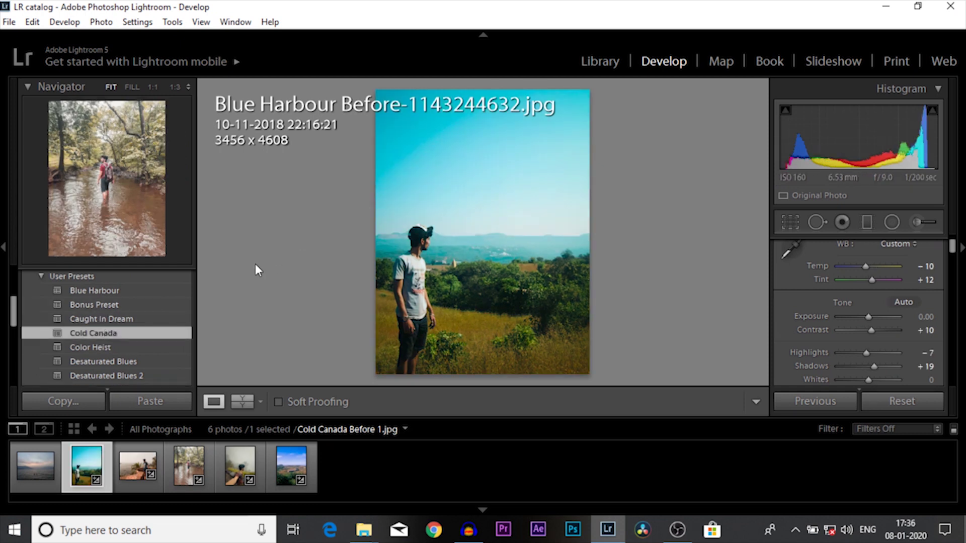
Step: Apply the Sunse Vibe preset to the Sunset Vibe Before photo, then set its Exposure to -0.60 and raise its Highlights
left_click(43, 467)
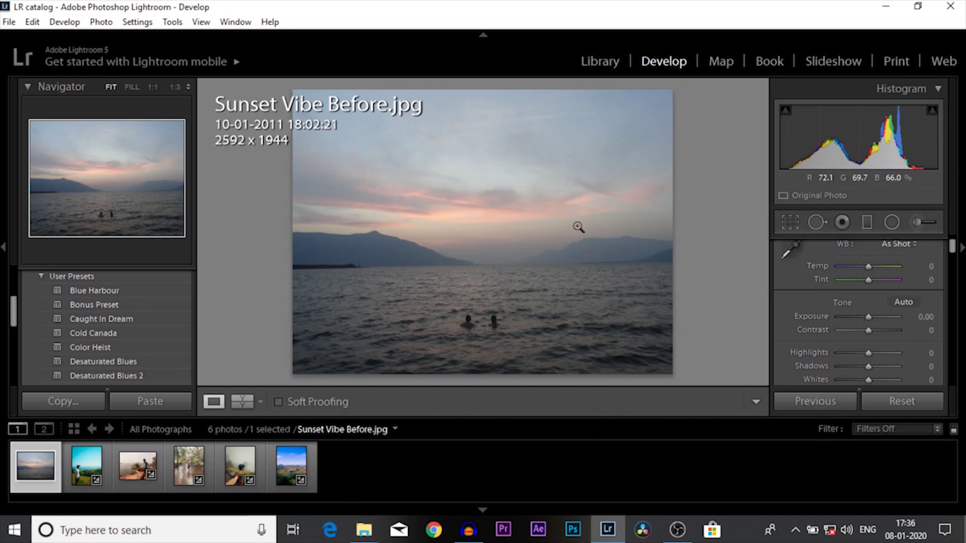
scroll(79, 348, "down", 2)
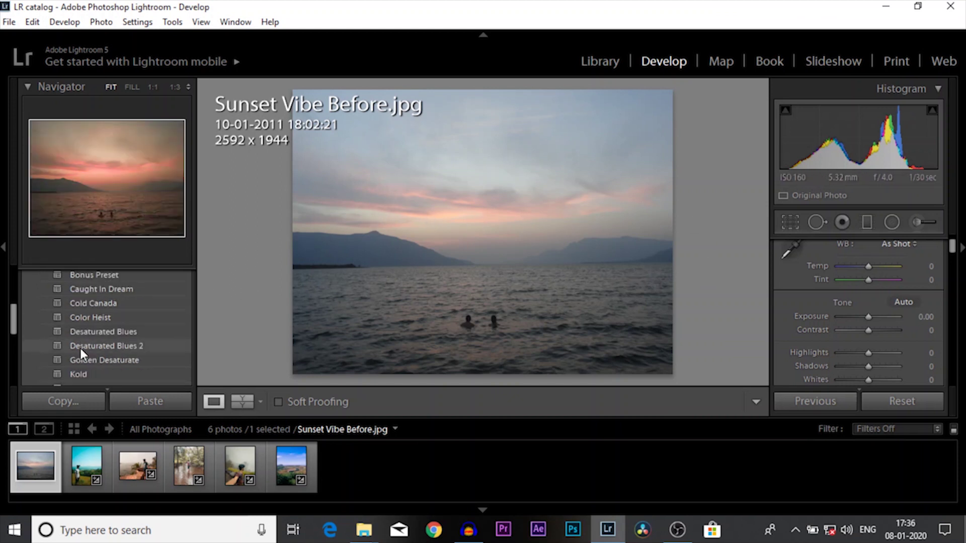
scroll(80, 348, "down", 5)
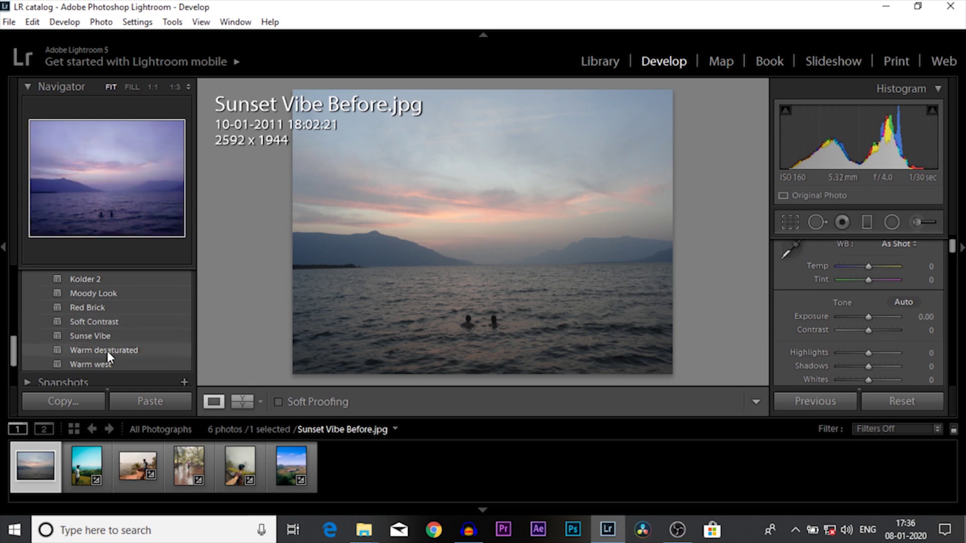
left_click(111, 337)
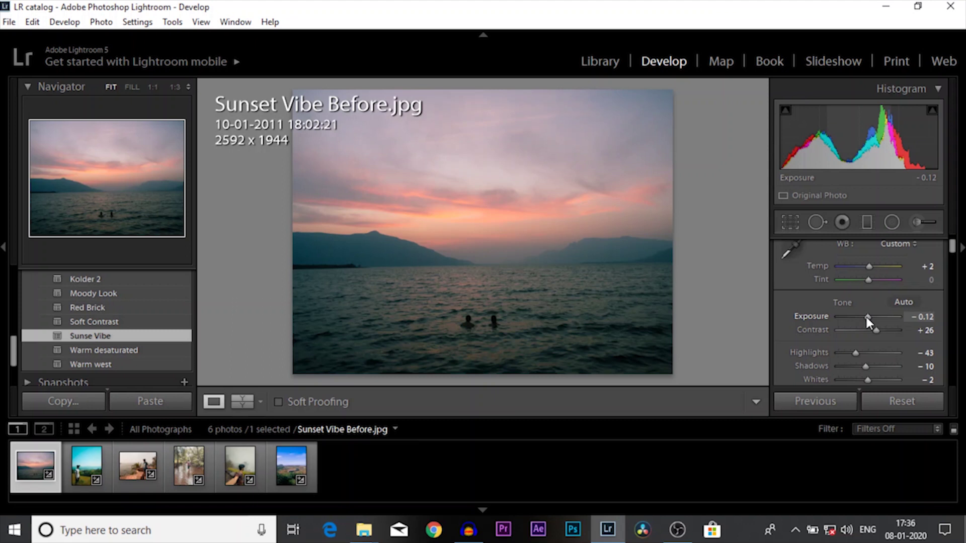
left_click_drag(865, 315, 863, 317)
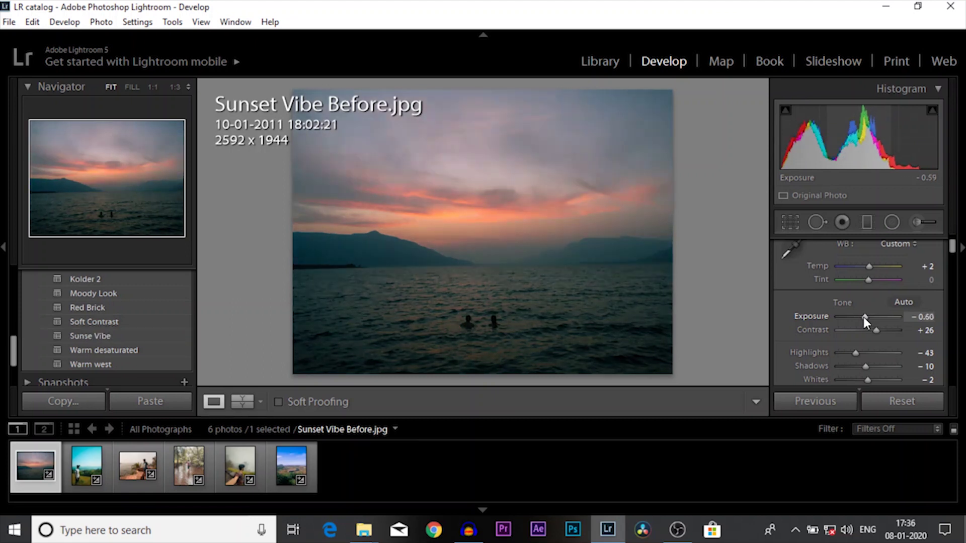
left_click_drag(858, 352, 868, 352)
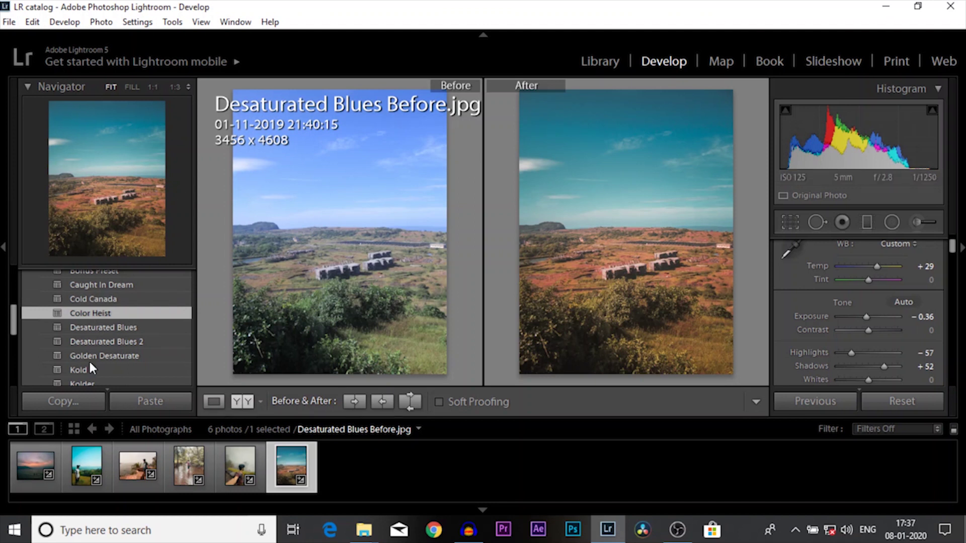
Step: Apply the Color Heist preset to the Blue Harbour Before photo in the side-by-side before and after view
left_click(82, 472)
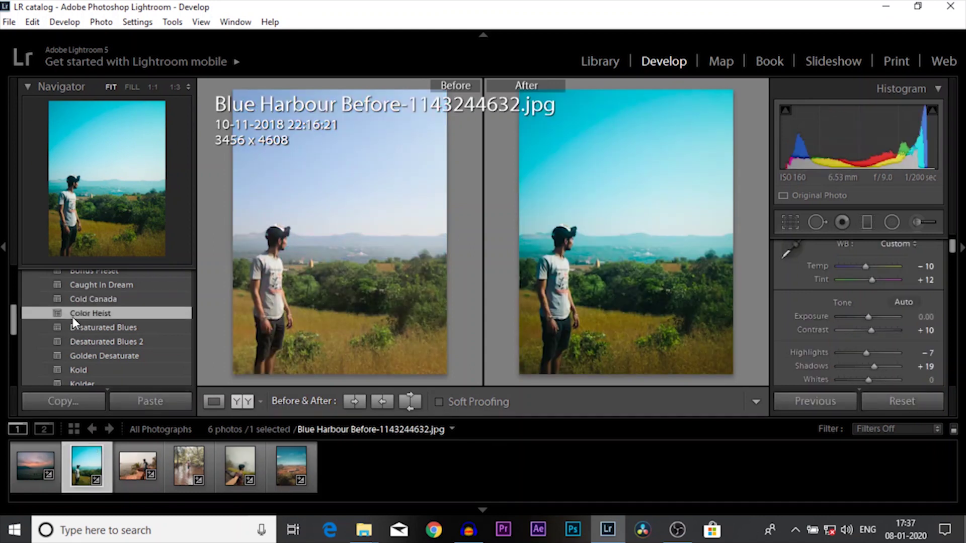
left_click(72, 317)
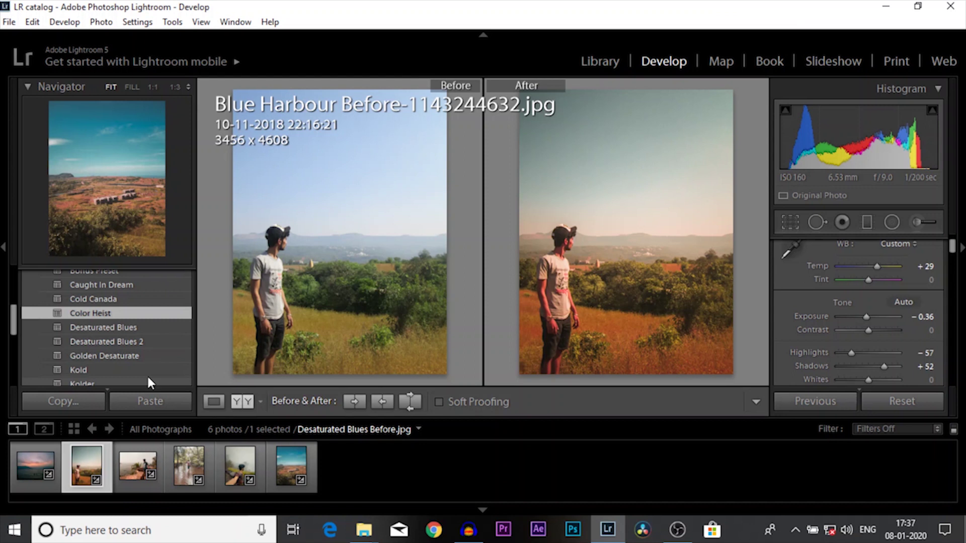
mouse_move(677, 529)
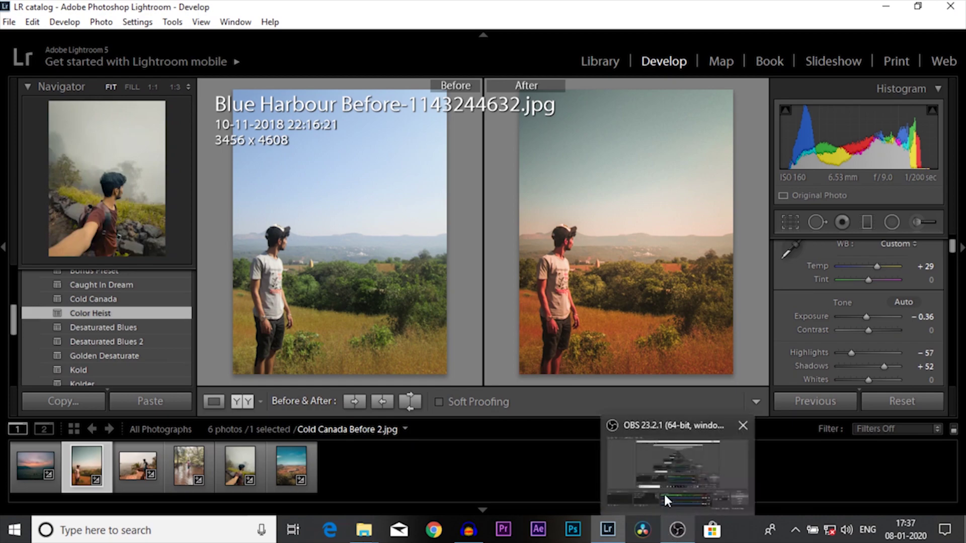